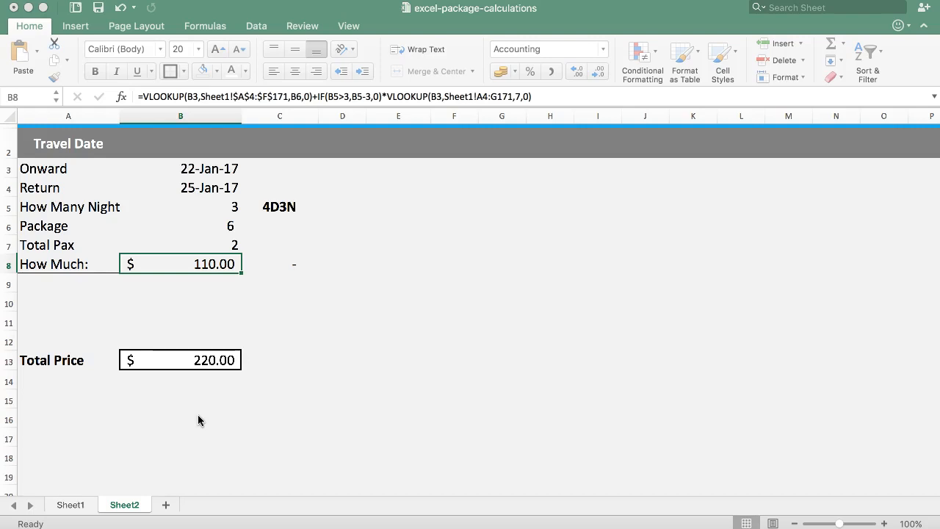
# Step: Set the Total Pax in cell B7 of Sheet2 to 1
pyautogui.click(63, 247)
pyautogui.click(147, 246)
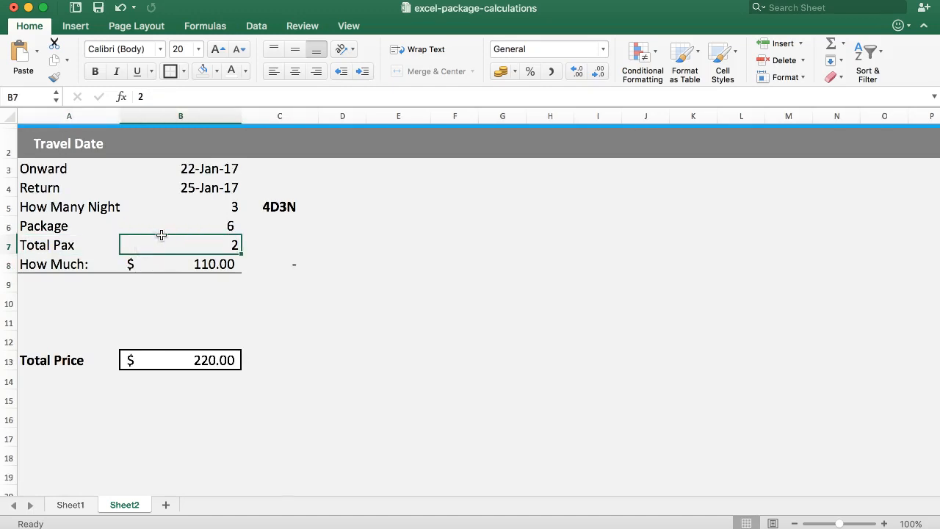
pyautogui.write('1')
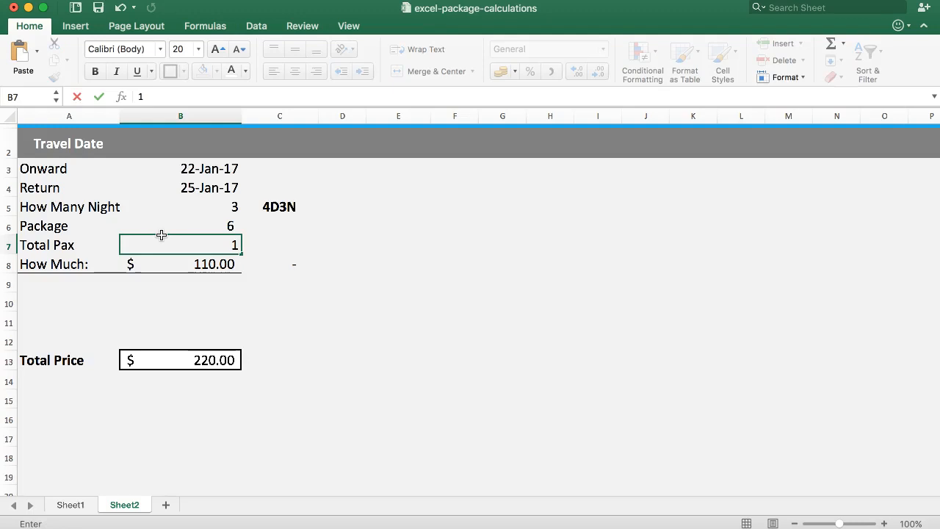
pyautogui.press('Return')
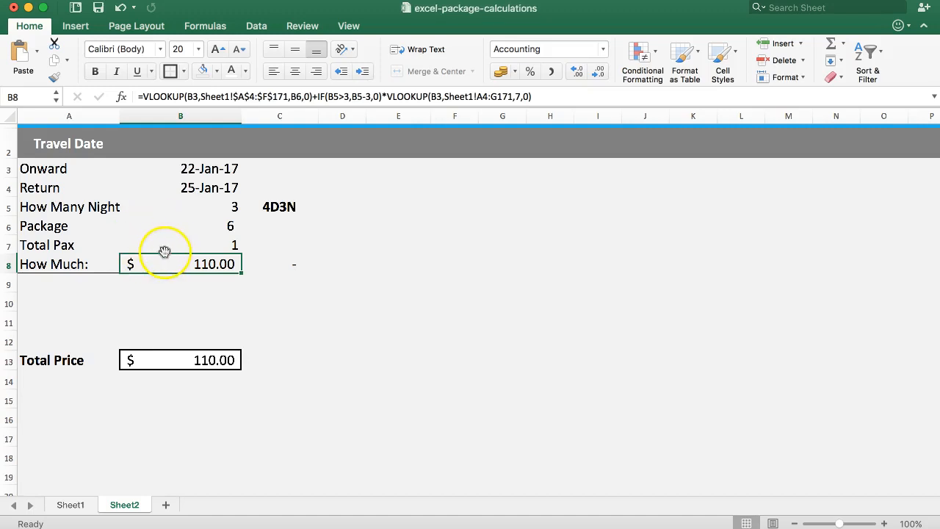
pyautogui.click(164, 249)
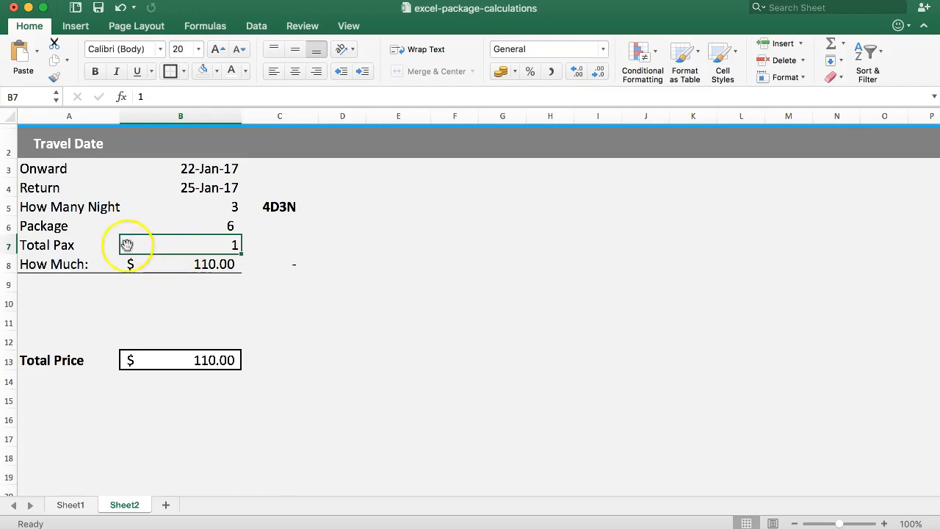
# Step: Open Sheet1 and switch to the PDF price list in Preview to examine Silka Fareast's single-room rates for the 4D3N Free & Easy package
pyautogui.click(69, 505)
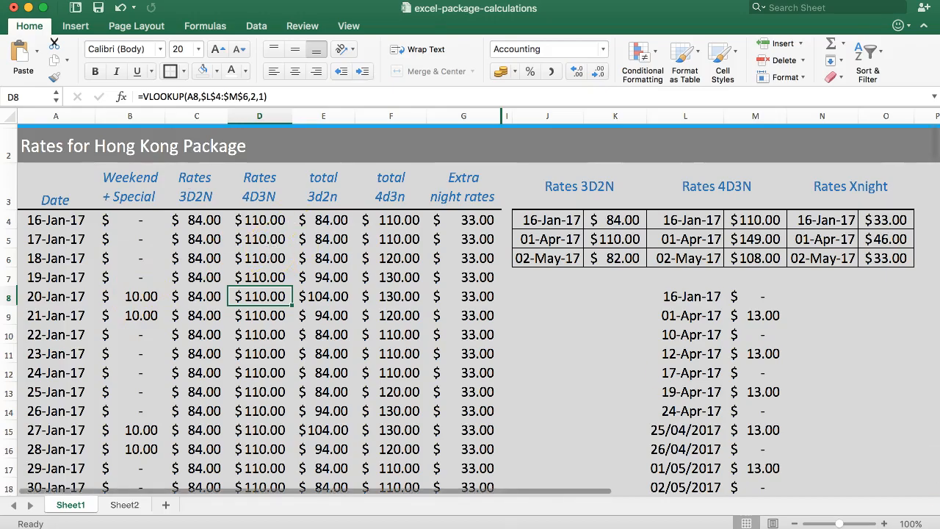
pyautogui.press('super+Tab')
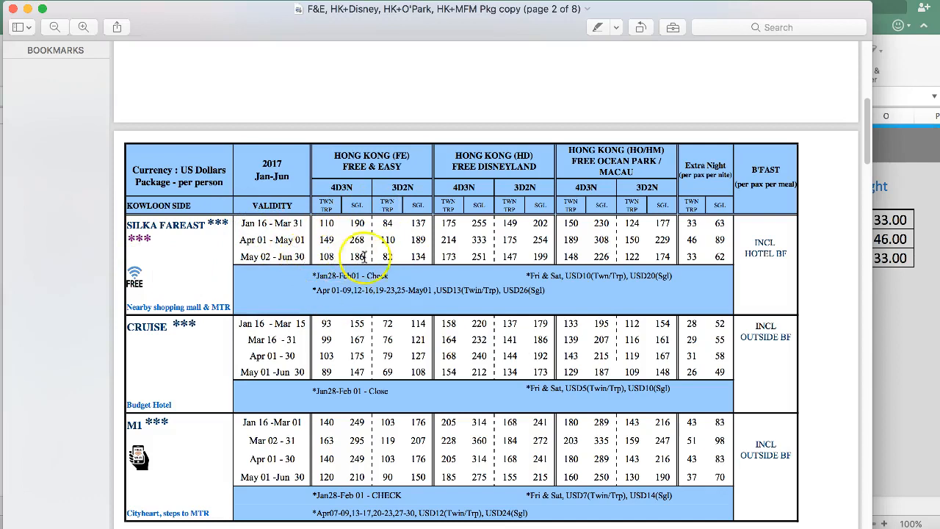
pyautogui.click(349, 225)
pyautogui.moveTo(369, 229); pyautogui.dragTo(372, 243)
pyautogui.doubleClick(360, 255)
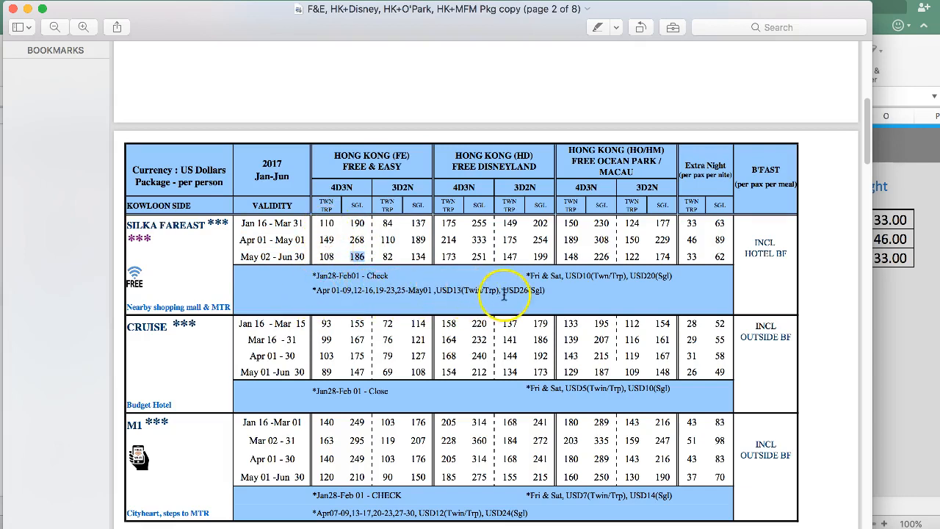
# Step: Examine the Silka Fareast surcharge notes for the April–May special dates and for Friday and Saturday nights
pyautogui.moveTo(315, 290); pyautogui.dragTo(530, 290)
pyautogui.click(460, 290)
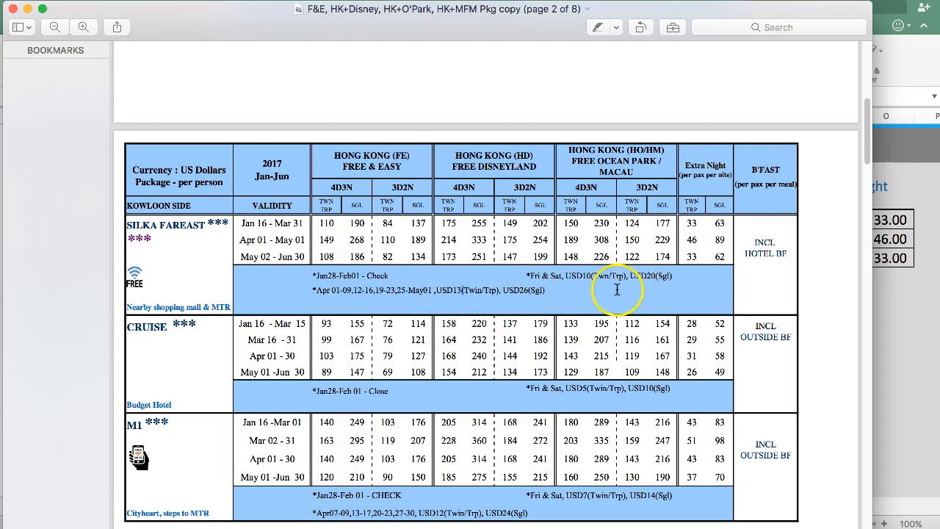
pyautogui.moveTo(526, 276); pyautogui.dragTo(654, 290)
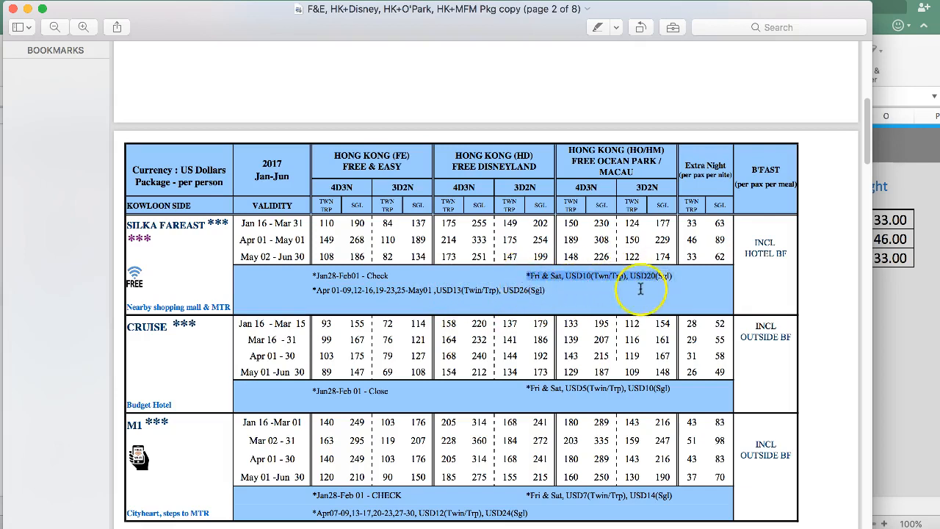
pyautogui.click(549, 286)
pyautogui.moveTo(526, 279); pyautogui.dragTo(588, 249)
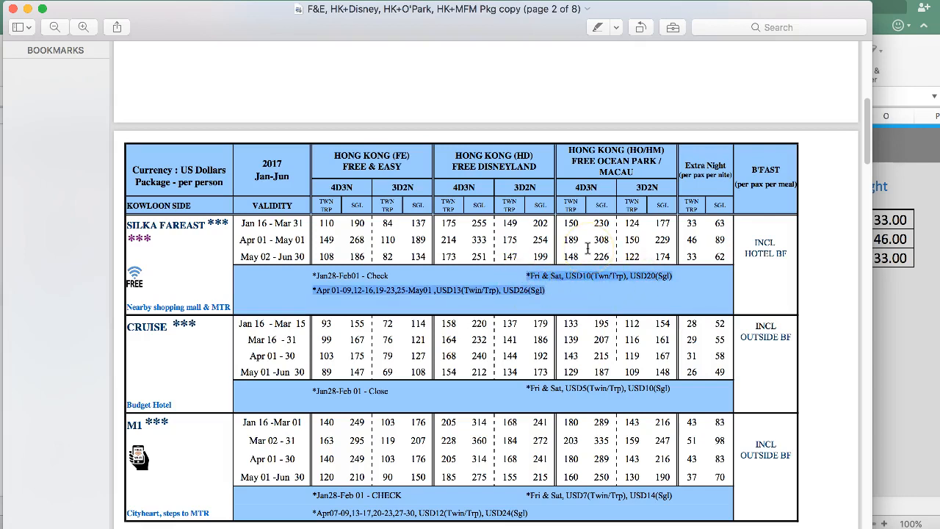
pyautogui.moveTo(587, 248); pyautogui.dragTo(344, 291)
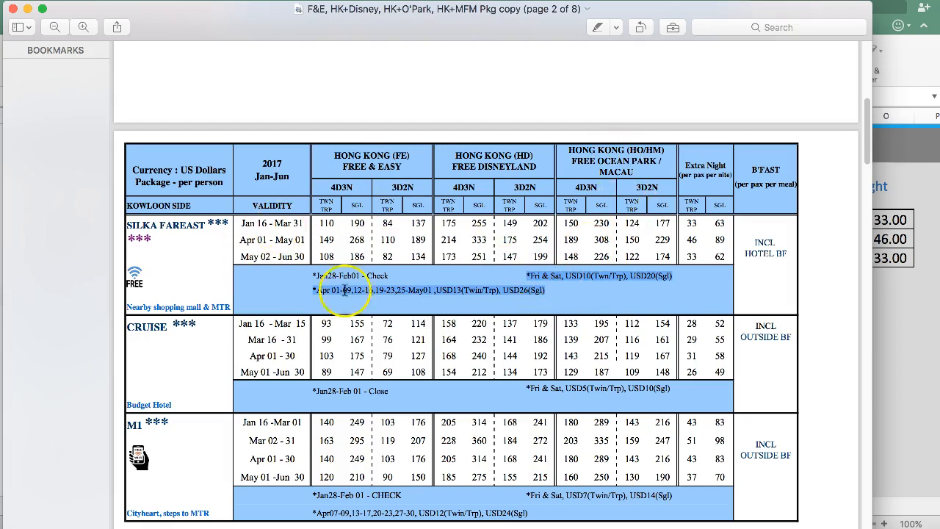
# Step: Compare Silka Fareast's 4D3N single rates across the three validity periods in the price list
pyautogui.click(355, 233)
pyautogui.moveTo(353, 244); pyautogui.dragTo(371, 259)
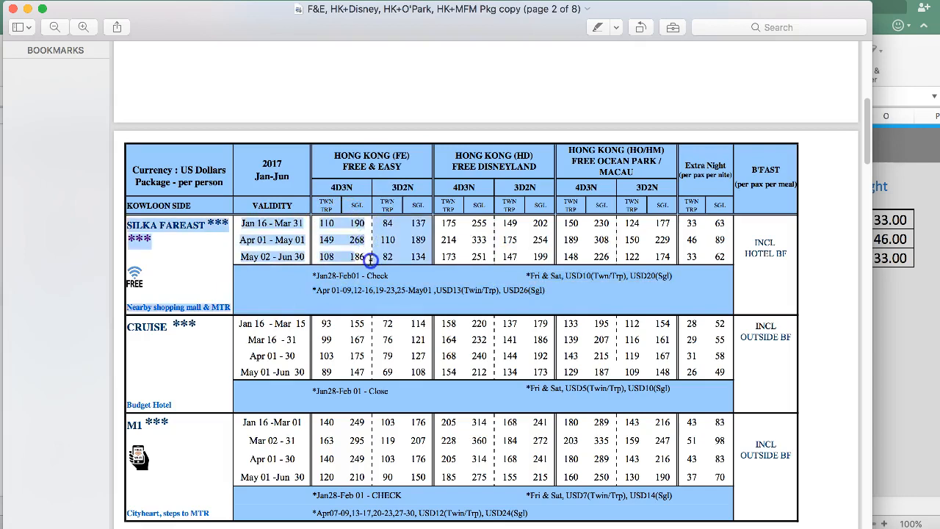
pyautogui.click(356, 256)
pyautogui.click(359, 269)
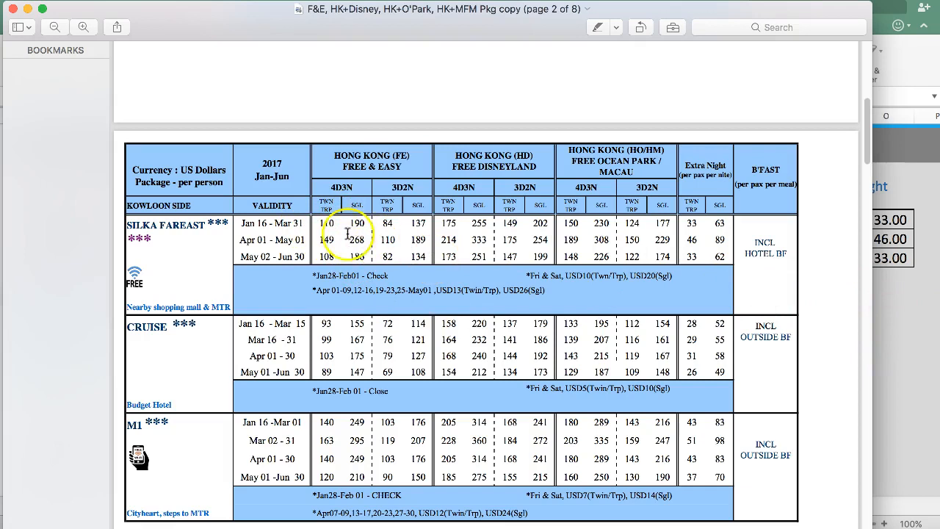
pyautogui.moveTo(355, 228); pyautogui.dragTo(373, 228)
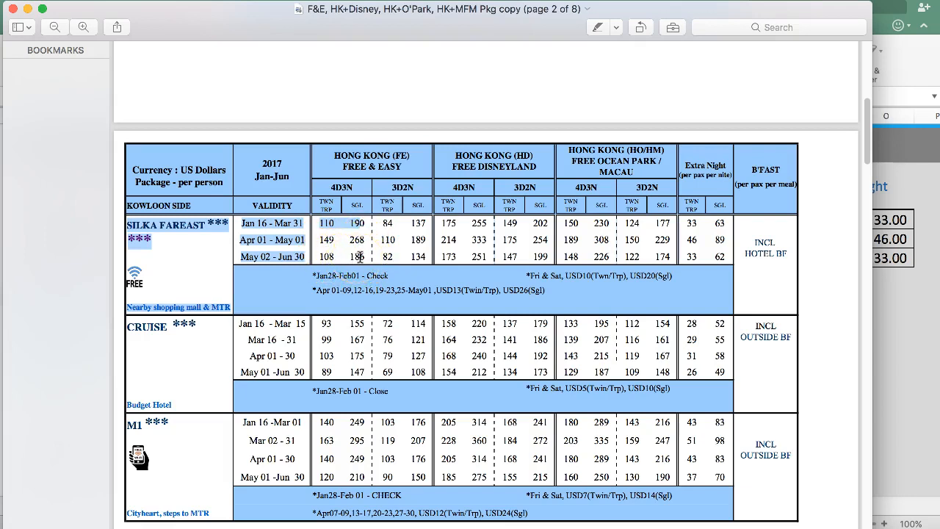
pyautogui.click(347, 231)
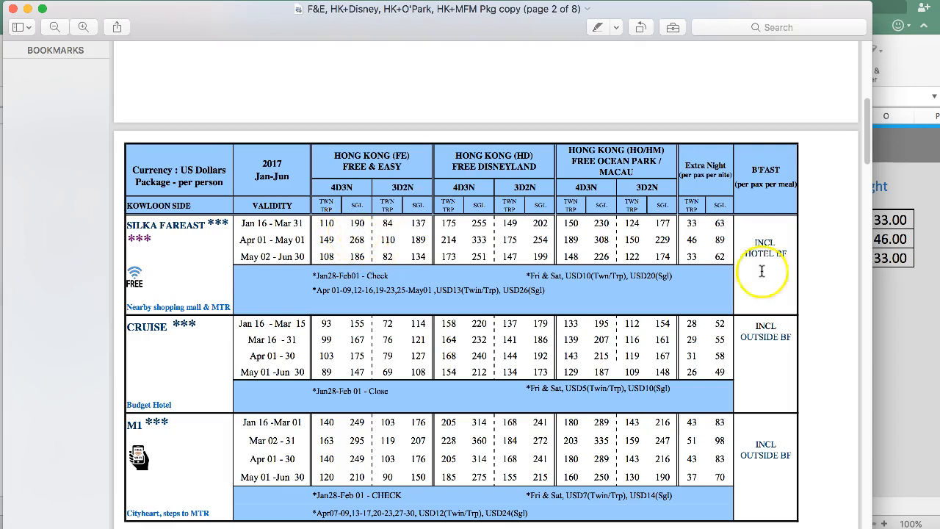
# Step: Switch back to the Excel workbook and review the surcharge date table and the Rates Xnight table on Sheet1
pyautogui.click(891, 305)
pyautogui.click(838, 294)
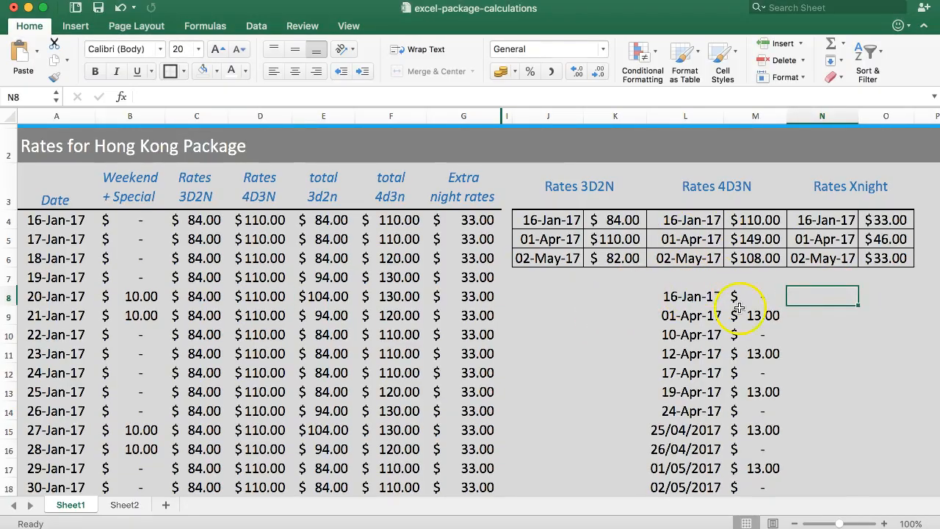
pyautogui.moveTo(686, 300); pyautogui.dragTo(741, 335)
pyautogui.moveTo(742, 336); pyautogui.dragTo(738, 355)
pyautogui.click(691, 389)
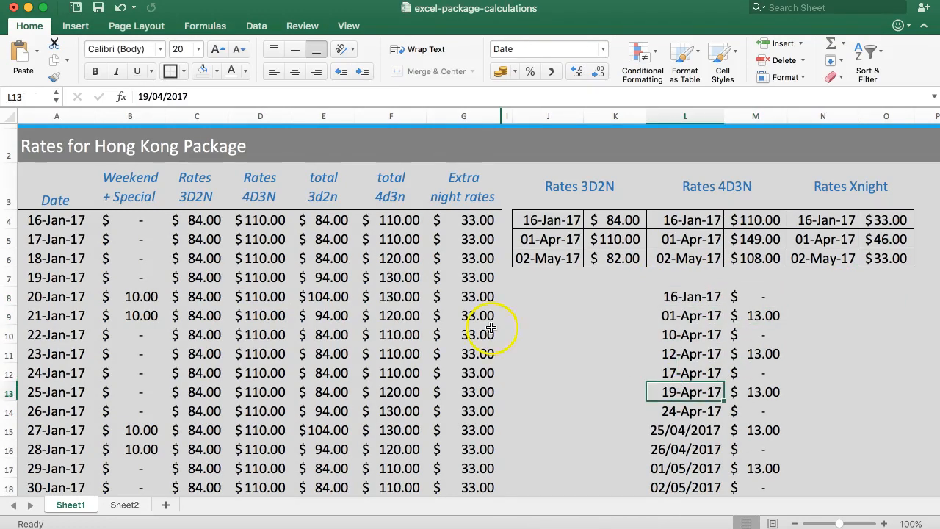
pyautogui.click(775, 261)
pyautogui.moveTo(826, 220); pyautogui.dragTo(876, 262)
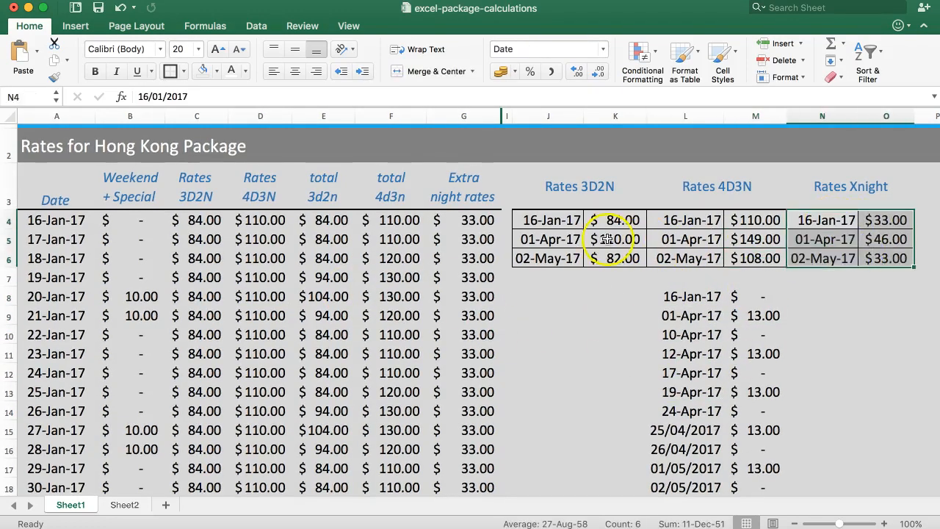
pyautogui.click(550, 220)
pyautogui.moveTo(558, 229); pyautogui.dragTo(615, 262)
pyautogui.press('super+c')
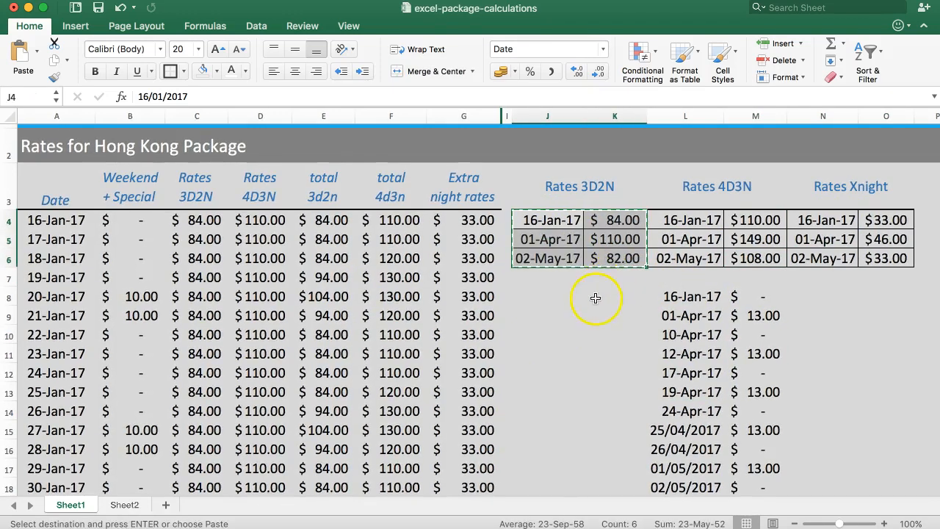
pyautogui.click(562, 315)
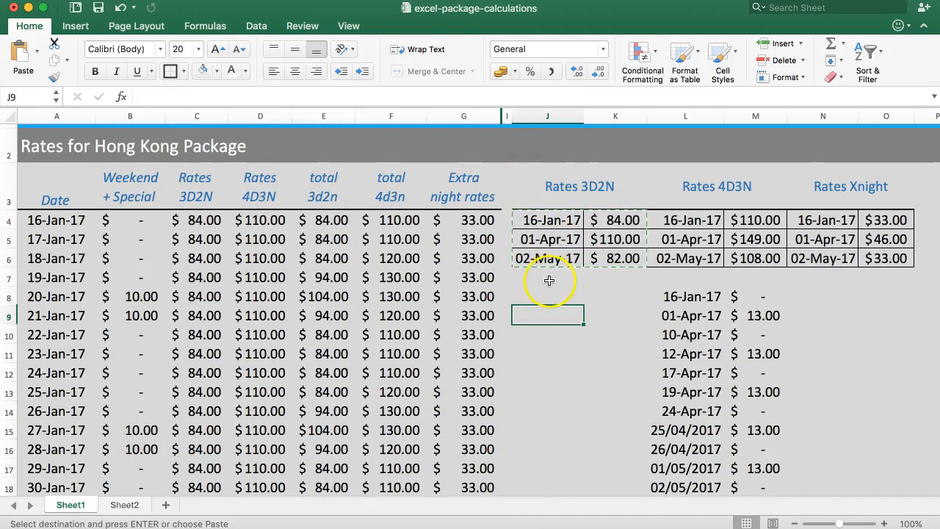
pyautogui.scroll(-5, 621, 300)
pyautogui.scroll(3, 619, 297)
pyautogui.scroll(-3, 619, 298)
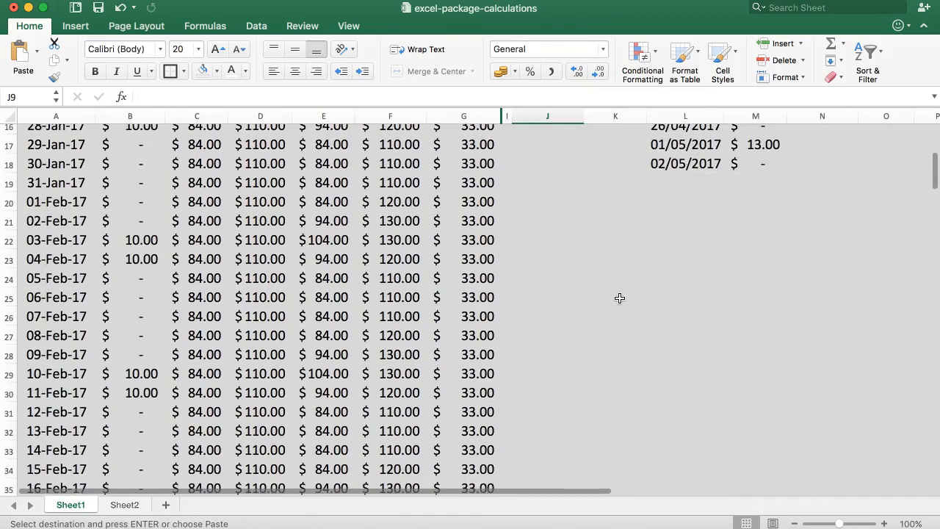
pyautogui.scroll(5, 619, 298)
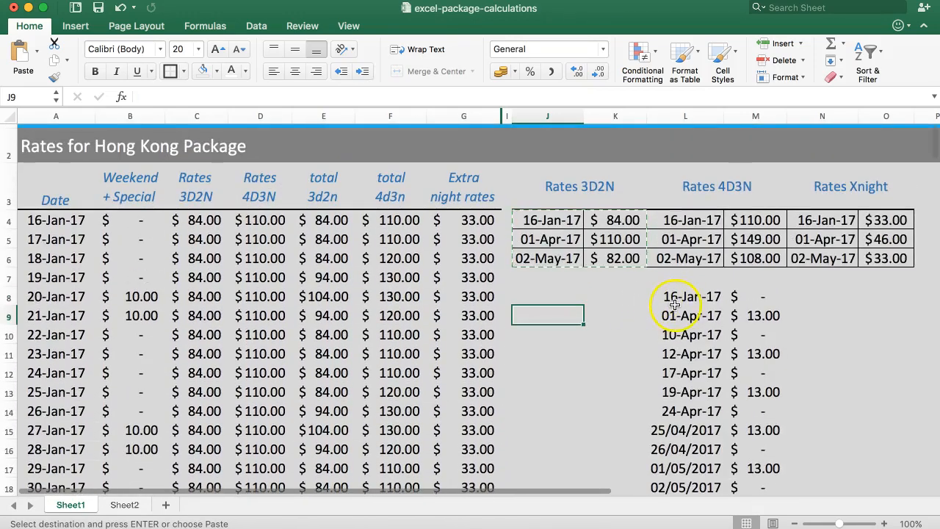
pyautogui.scroll(-1, 656, 300)
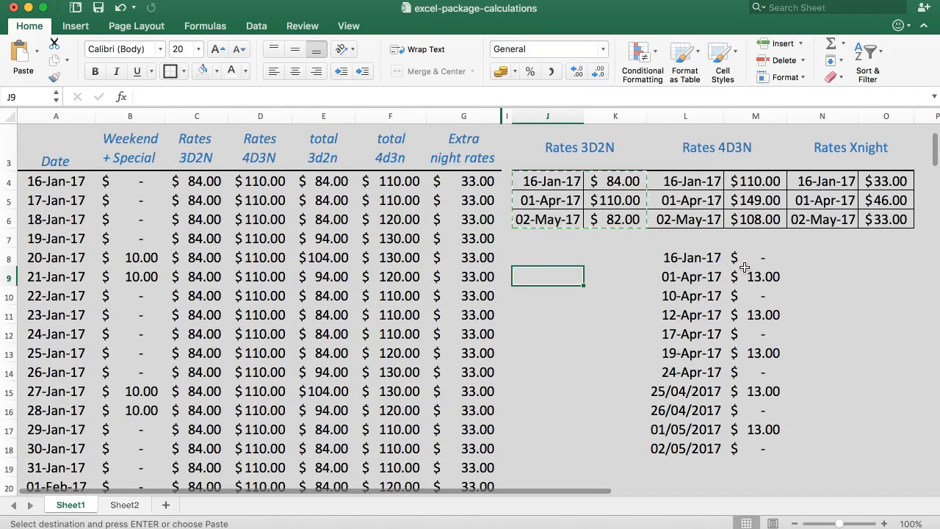
pyautogui.press('Escape')
# Step: Review the surcharge date table in L8:M18 and inspect the formulas in the Rates 3D2N and Weekend + Special columns
pyautogui.click(737, 271)
pyautogui.moveTo(710, 257); pyautogui.dragTo(760, 431)
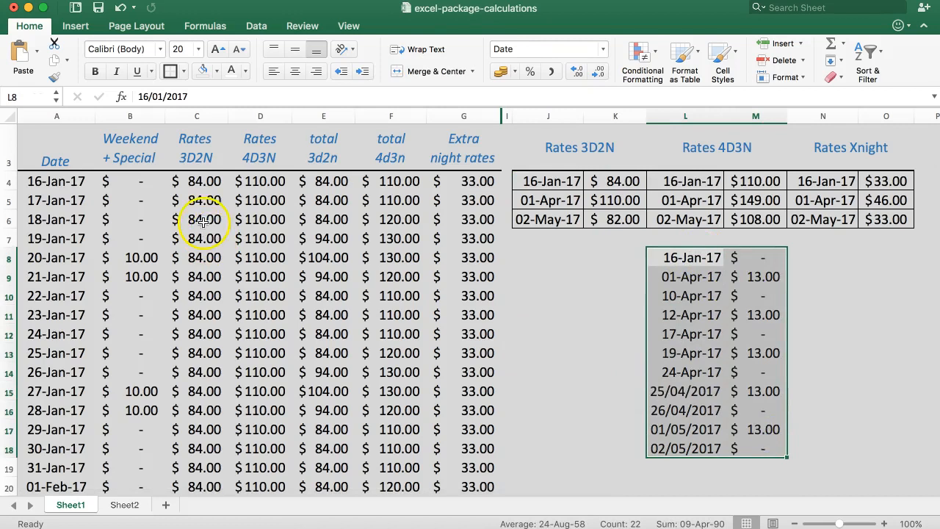
pyautogui.click(199, 182)
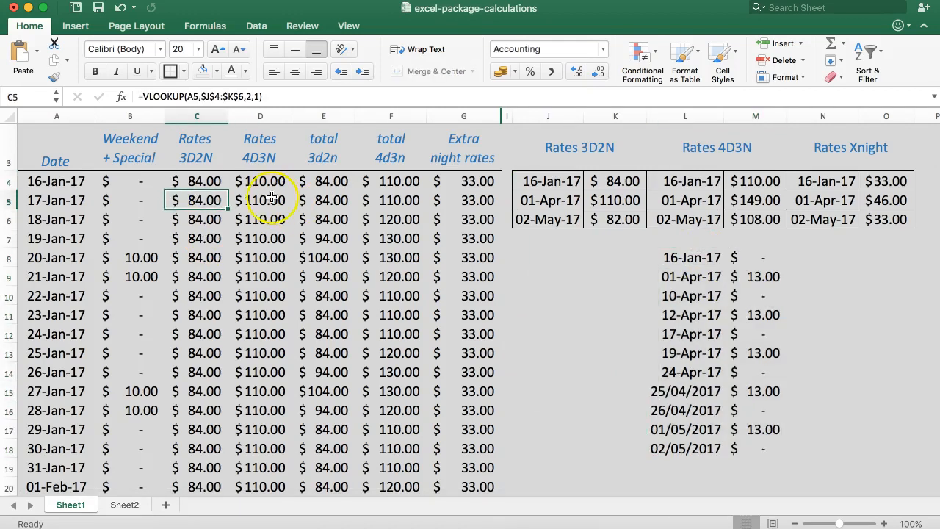
pyautogui.click(142, 196)
pyautogui.click(140, 215)
pyautogui.click(149, 235)
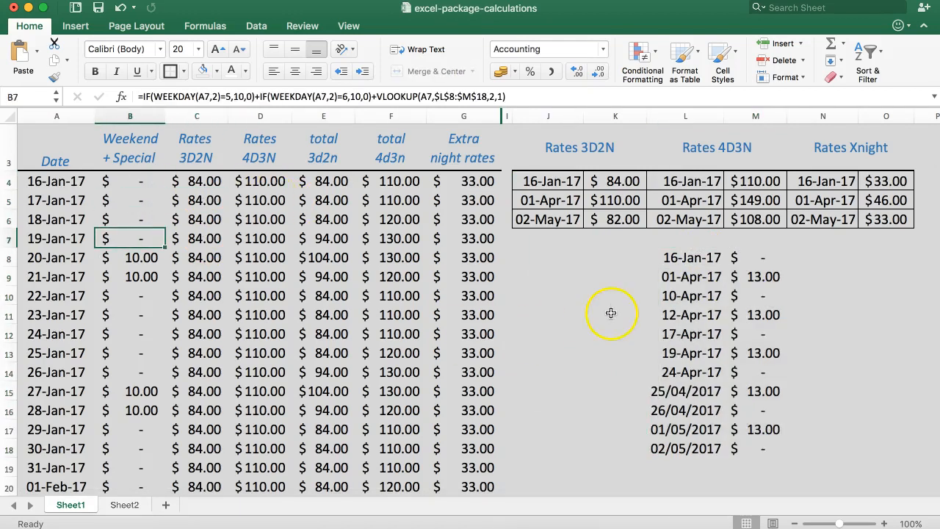
# Step: Try clearing the surcharge date table in L8:M18, and undo the deletion
pyautogui.moveTo(681, 257); pyautogui.dragTo(763, 451)
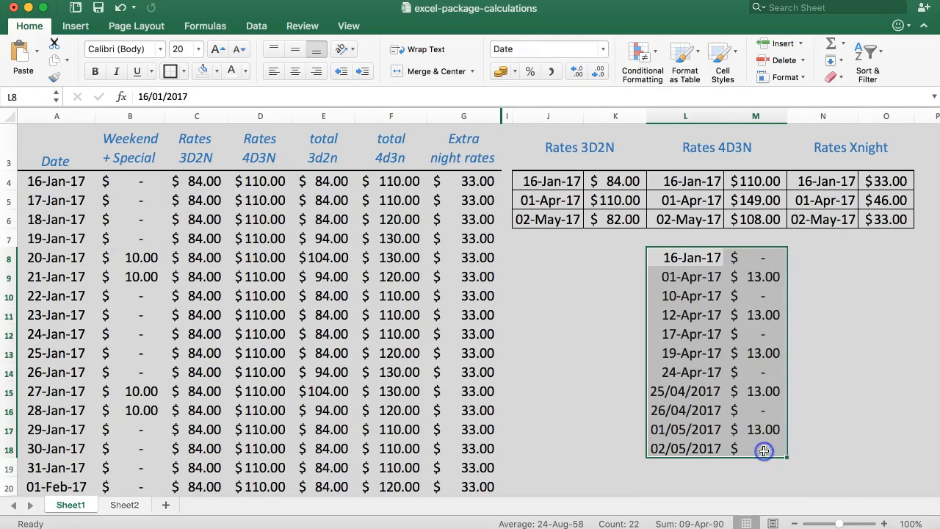
pyautogui.write('\\')
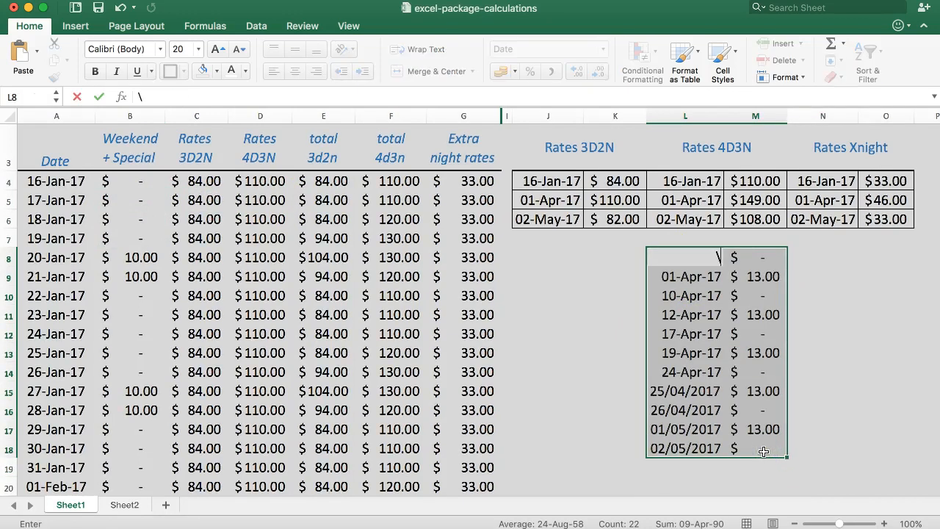
pyautogui.press('Escape')
pyautogui.press('Delete')
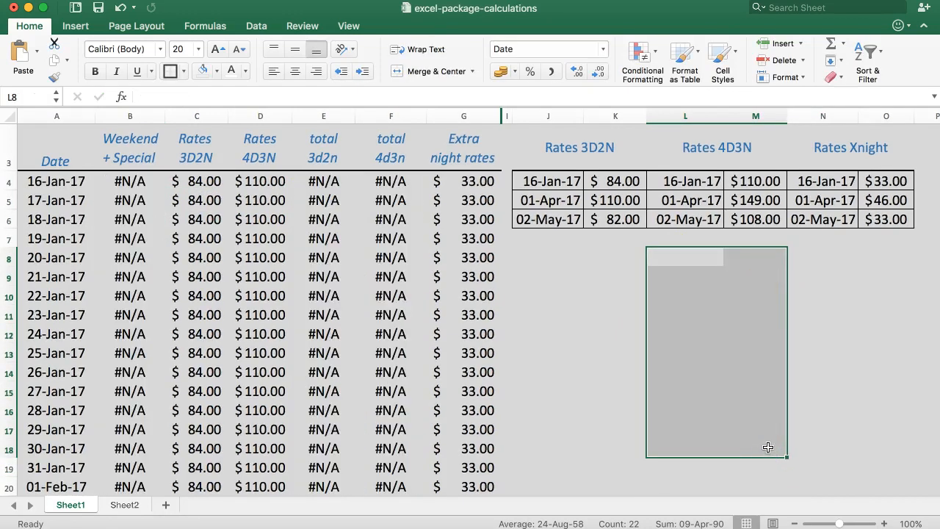
pyautogui.press('super+z')
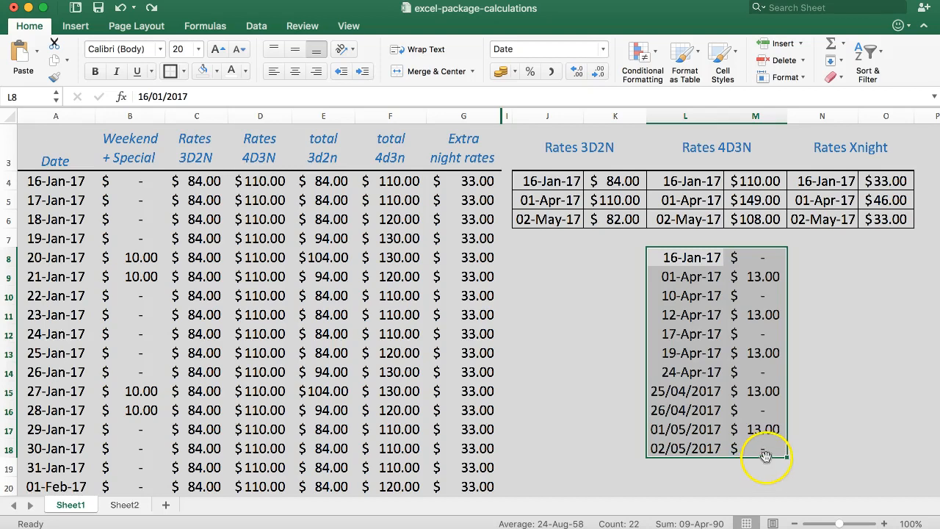
# Step: Move the surcharge date table from L8:M18 to N8:O18, and place a copy of it in J19:K29
pyautogui.moveTo(762, 457); pyautogui.dragTo(880, 449)
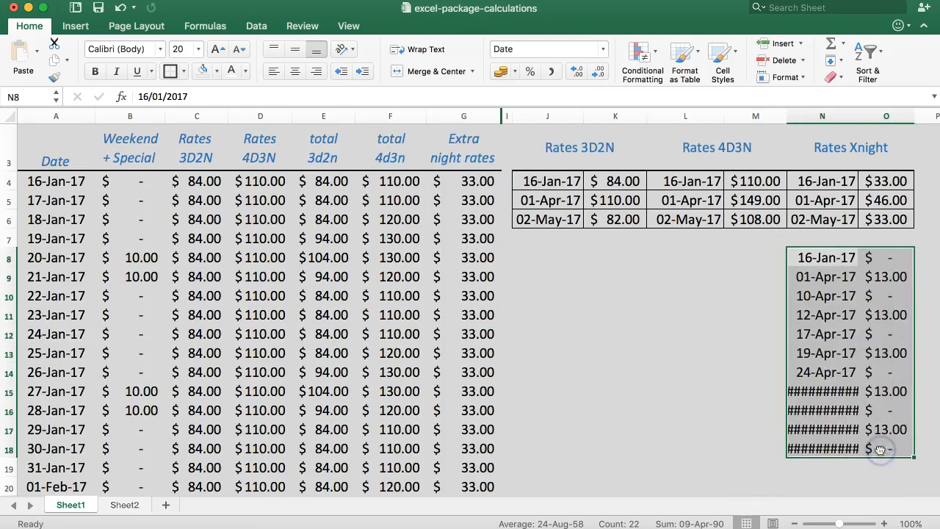
pyautogui.scroll(-3, 778, 305)
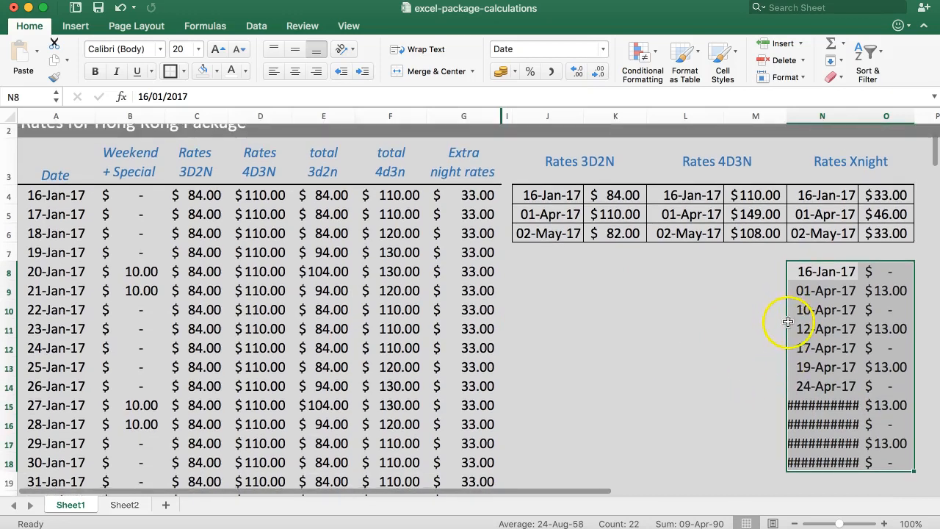
pyautogui.moveTo(824, 385); pyautogui.dragTo(570, 388)
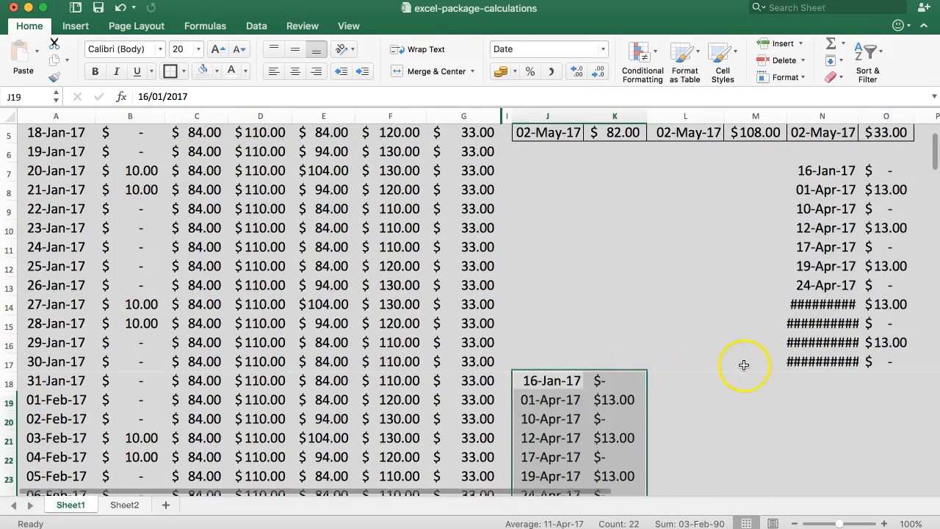
pyautogui.scroll(3, 728, 406)
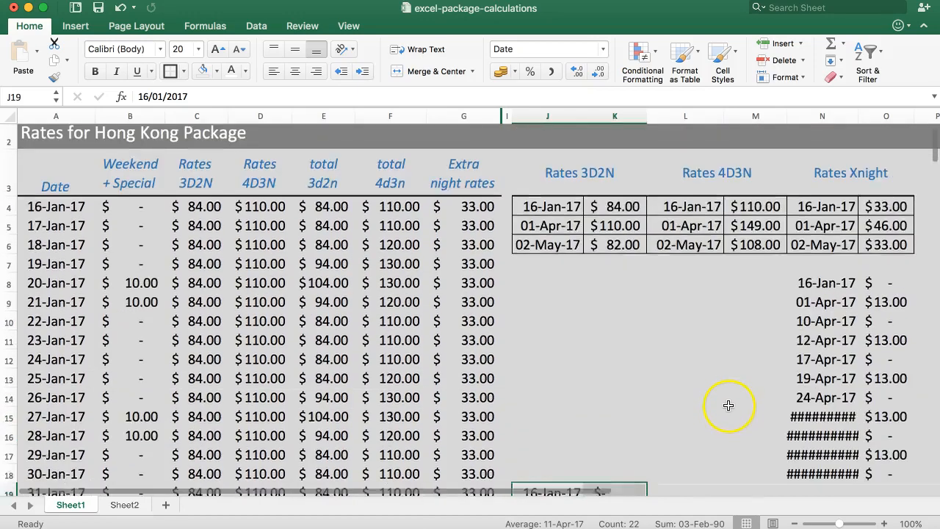
pyautogui.scroll(-8, 728, 406)
pyautogui.scroll(1, 744, 401)
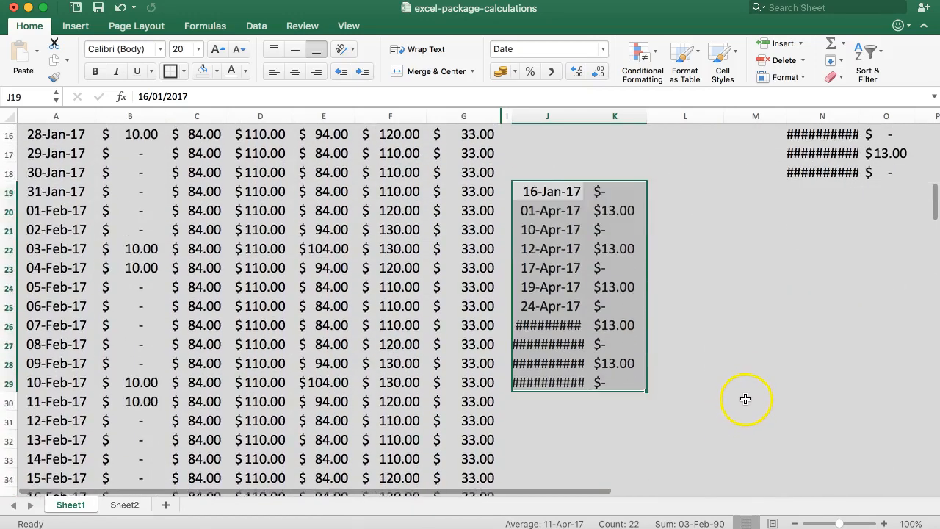
# Step: Try clearing the surcharge date table in N8:O20, and undo the deletion
pyautogui.scroll(5, 745, 398)
pyautogui.moveTo(819, 190); pyautogui.dragTo(864, 415)
pyautogui.press('Delete')
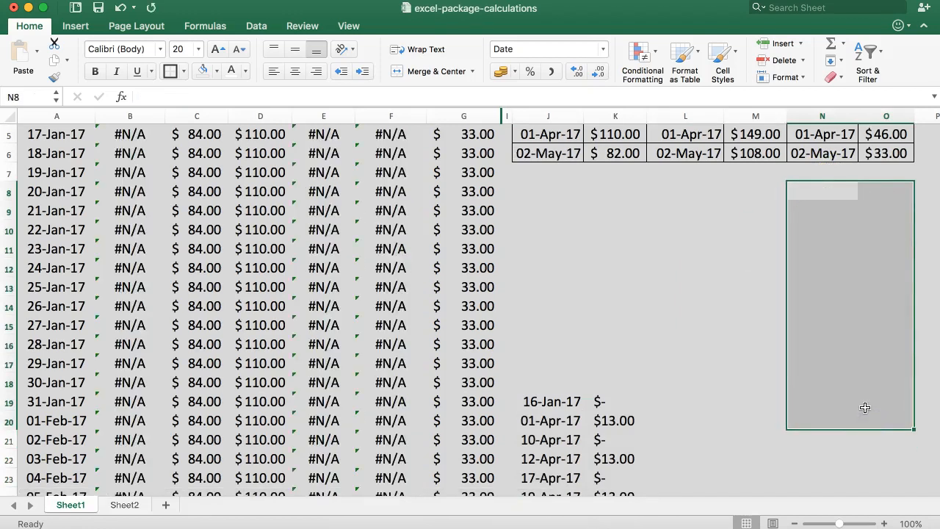
pyautogui.press('super+z')
pyautogui.click(749, 364)
# Step: Try placing a copy of the surcharge date table in J13:K23, and undo it
pyautogui.moveTo(805, 190); pyautogui.dragTo(570, 287)
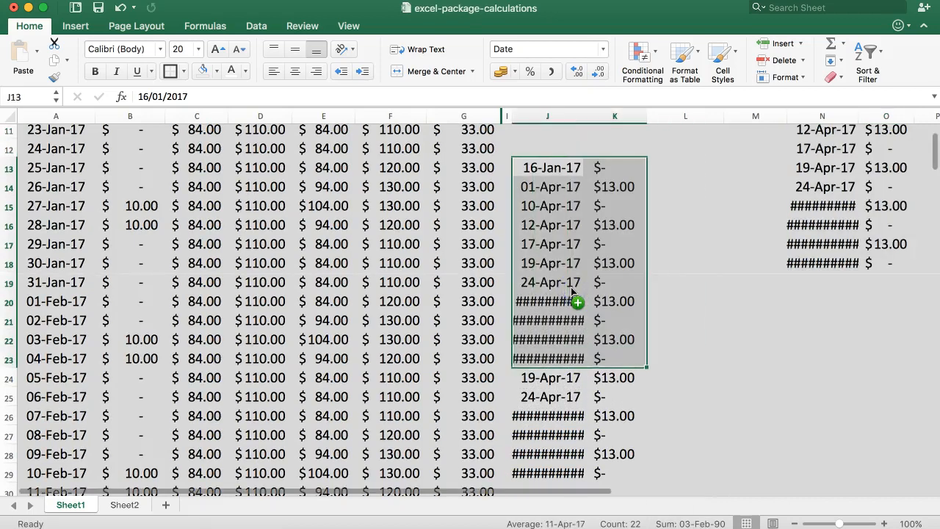
pyautogui.press('super+z')
pyautogui.scroll(2, 806, 352)
# Step: Move the surcharge date table from N8:O18 to J19:K29, replacing the existing contents there
pyautogui.click(808, 353)
pyautogui.scroll(3, 800, 354)
pyautogui.moveTo(886, 359); pyautogui.dragTo(837, 444)
pyautogui.scroll(-5, 719, 387)
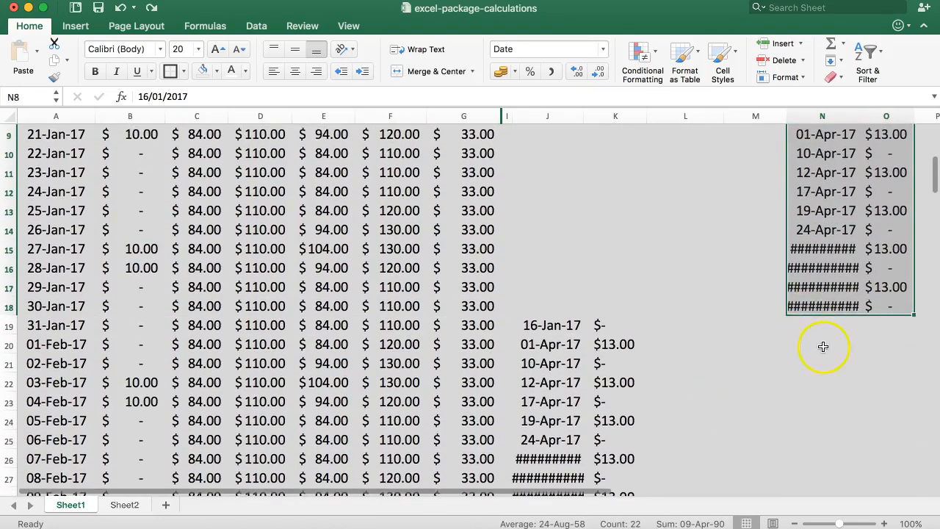
pyautogui.scroll(-5, 814, 326)
pyautogui.moveTo(845, 182); pyautogui.dragTo(554, 383)
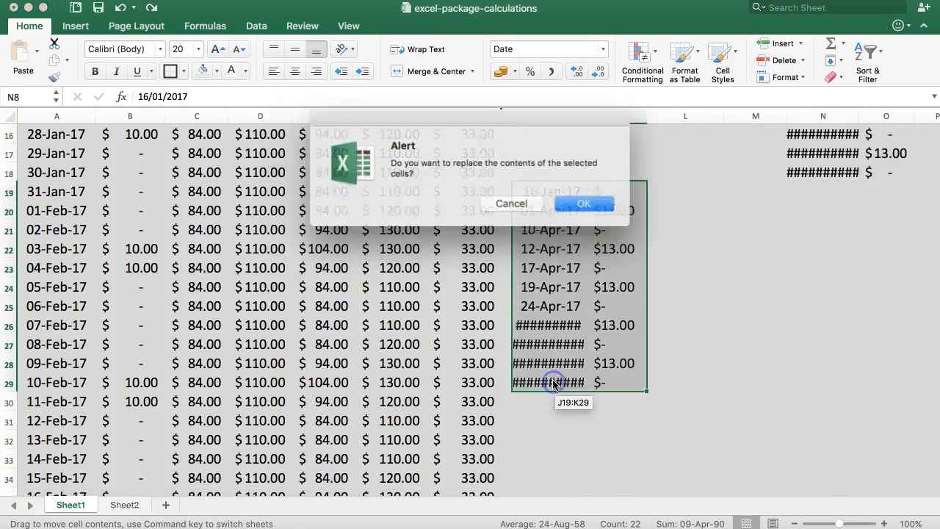
pyautogui.click(573, 205)
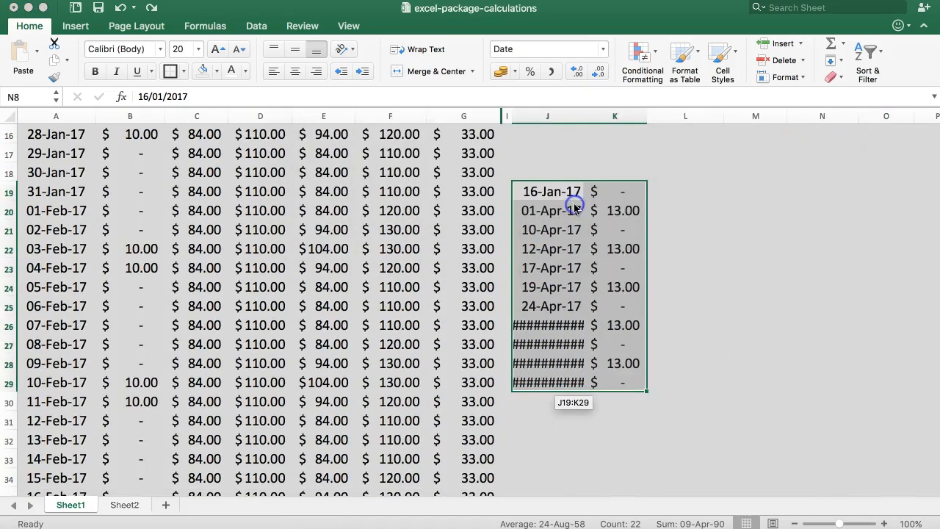
# Step: Examine the formulas in the total, Rates and Weekend + Special columns, including the surcharge lookup range
pyautogui.scroll(6, 629, 243)
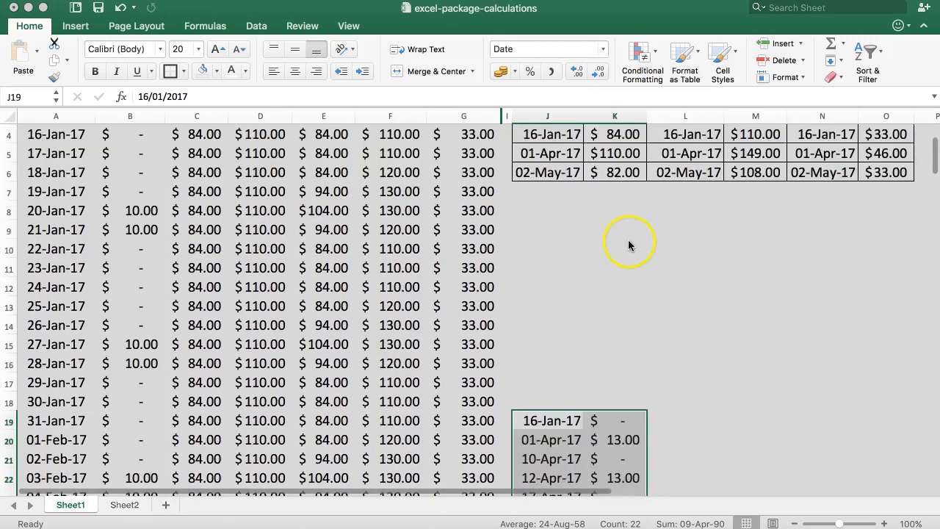
pyautogui.scroll(2, 629, 243)
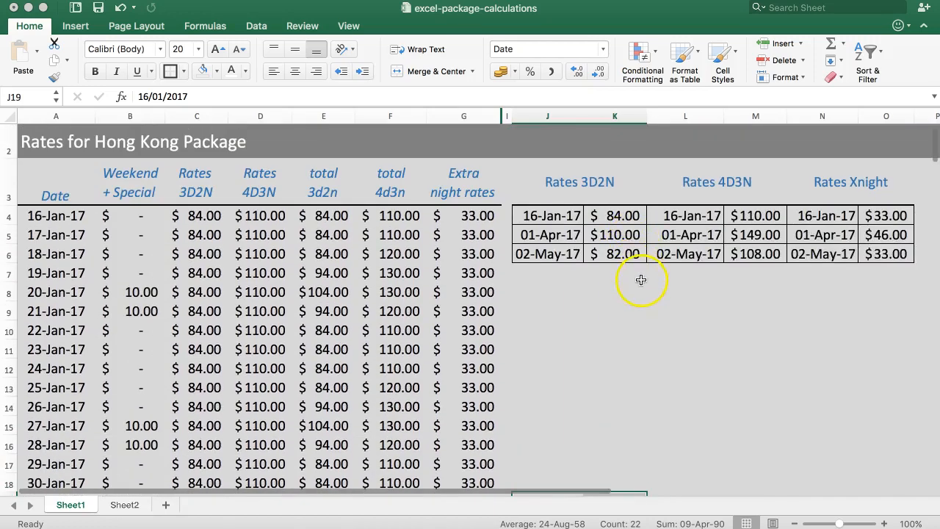
pyautogui.scroll(-2, 598, 332)
pyautogui.scroll(1, 403, 252)
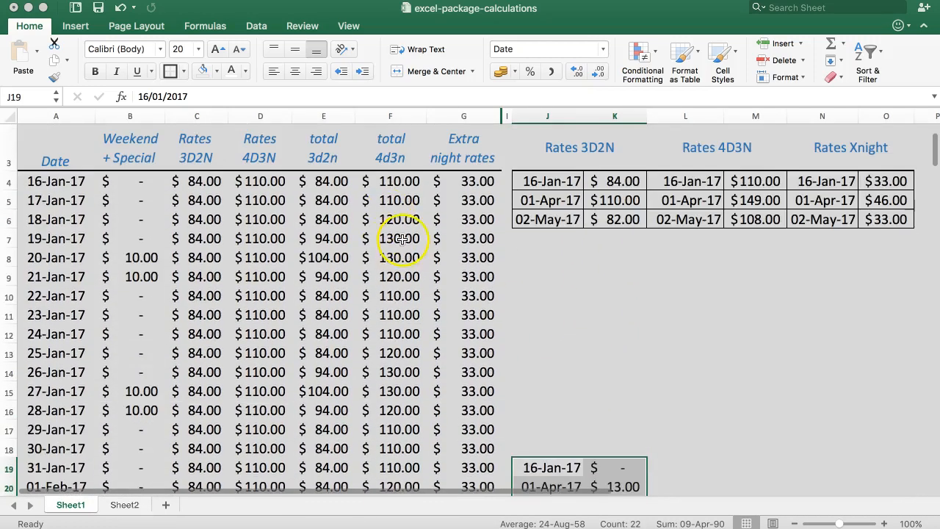
pyautogui.click(314, 273)
pyautogui.click(332, 334)
pyautogui.click(333, 358)
pyautogui.click(393, 367)
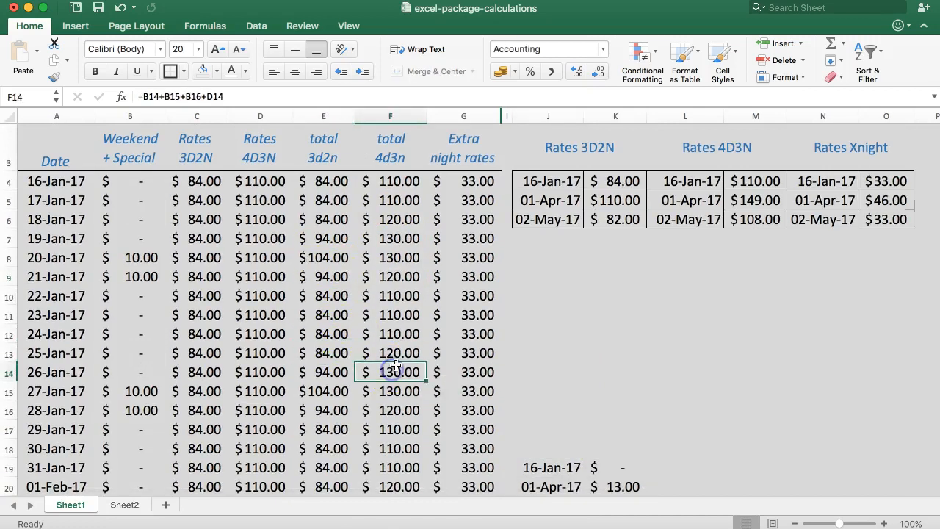
pyautogui.click(270, 352)
pyautogui.click(196, 371)
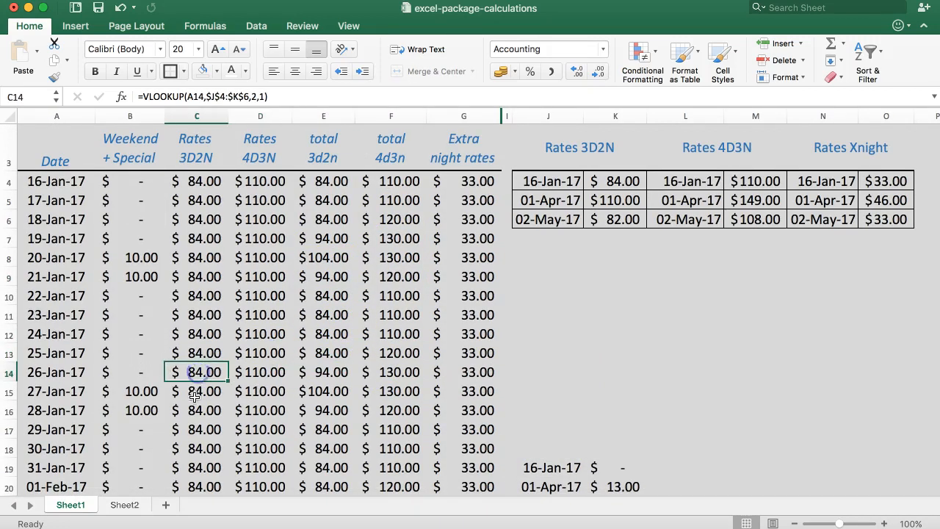
pyautogui.click(132, 386)
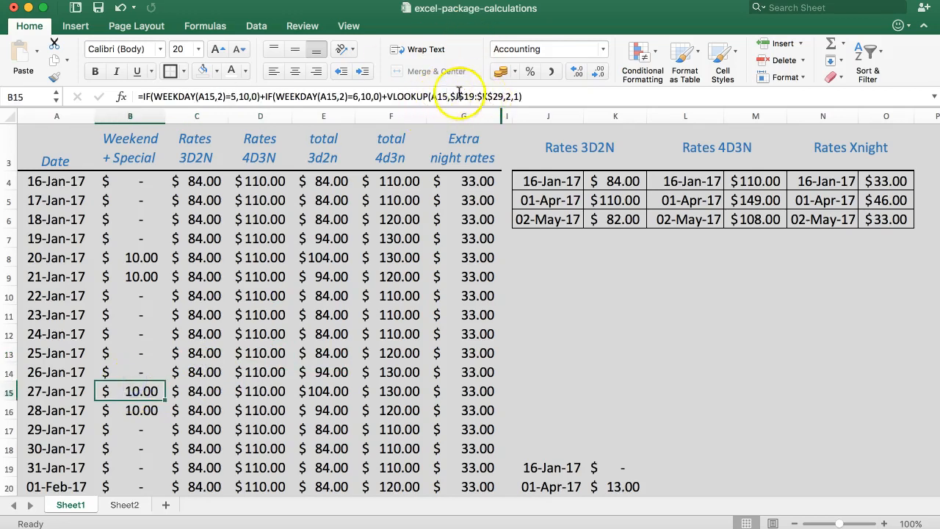
pyautogui.click(545, 239)
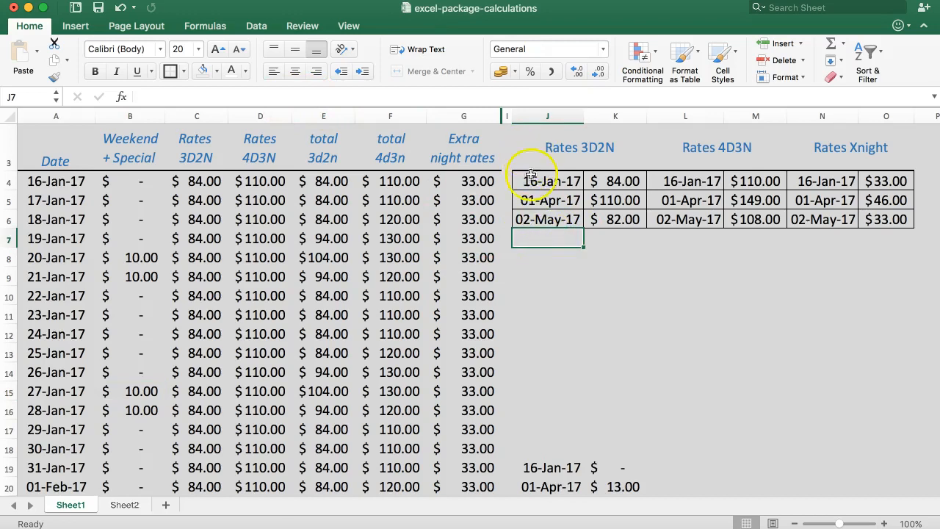
# Step: Copy the Rates 3D2N table in J4:K6 and paste it into J8:K10 and L8:M10
pyautogui.moveTo(538, 181); pyautogui.dragTo(871, 215)
pyautogui.click(537, 240)
pyautogui.moveTo(541, 181); pyautogui.dragTo(594, 217)
pyautogui.press('super+c')
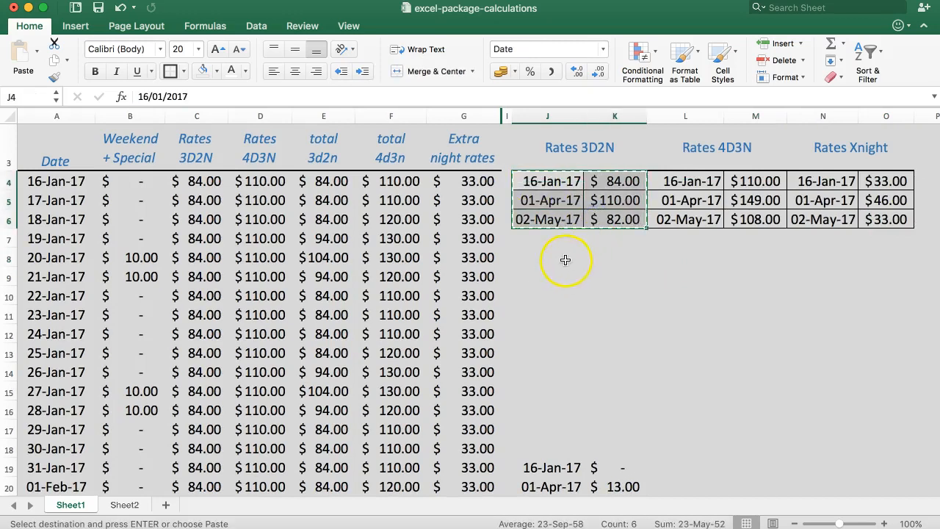
pyautogui.click(550, 256)
pyautogui.press('super+v')
pyautogui.click(661, 257)
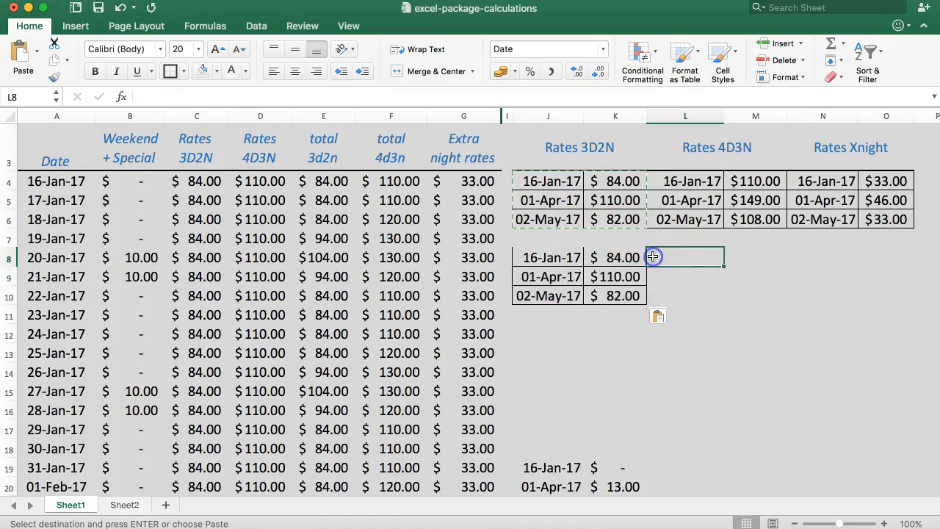
pyautogui.press('super+v')
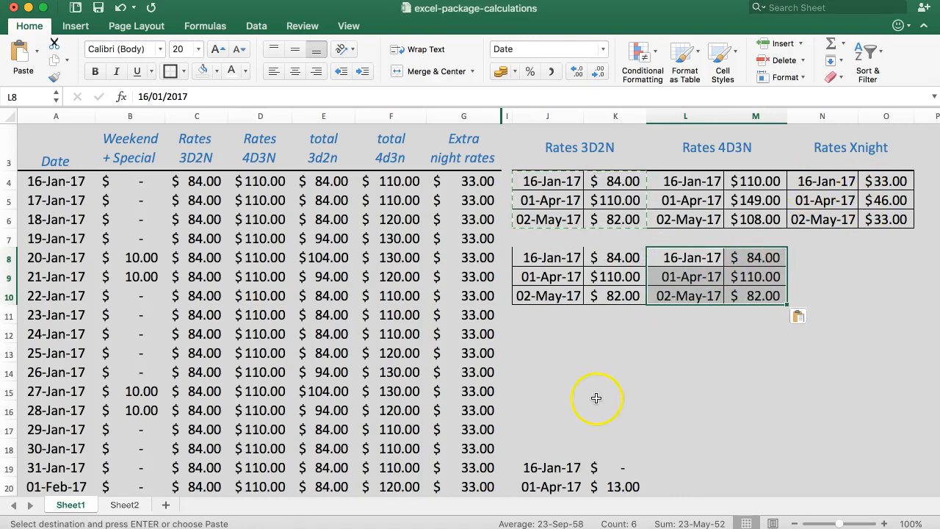
# Step: Check the Silka Fareast extra-night rates in the package PDF, and paste the copied rate table into N8:O10 of the Excel workbook
pyautogui.click(572, 255)
pyautogui.click(816, 259)
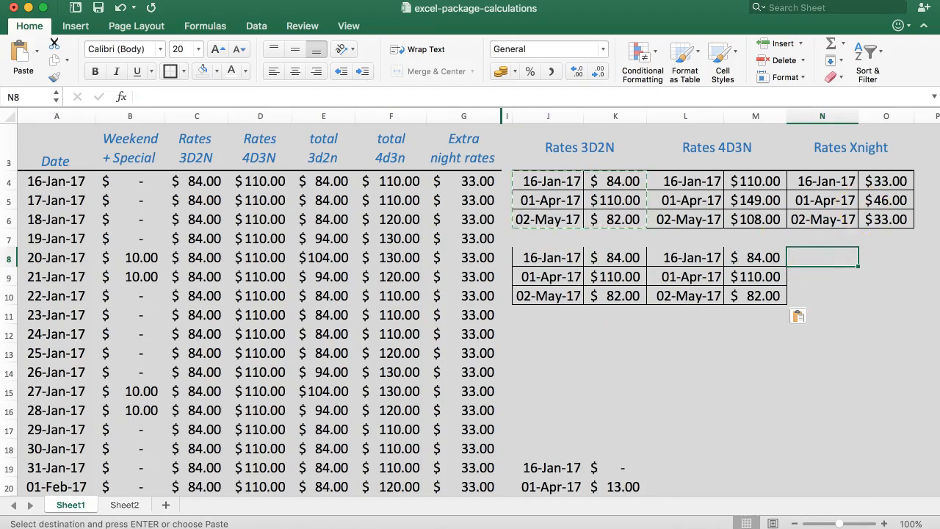
pyautogui.press('super+Tab')
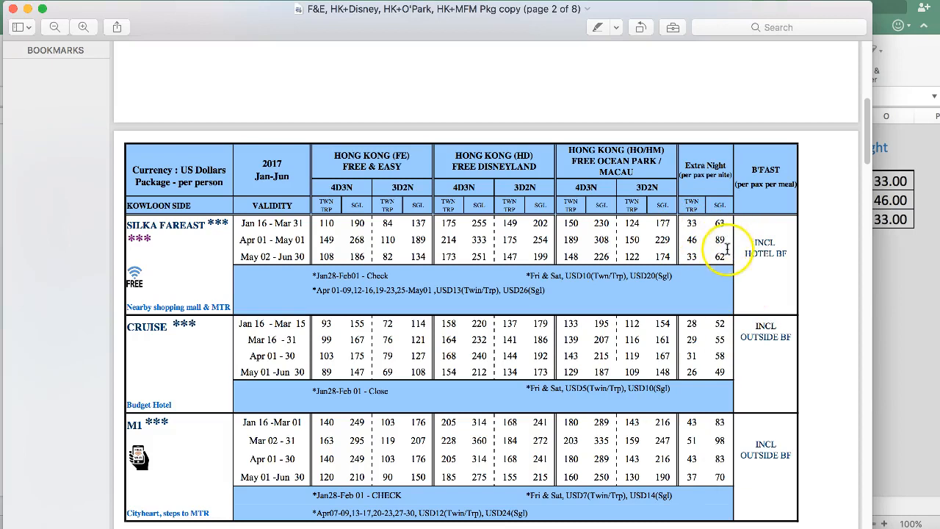
pyautogui.moveTo(726, 255); pyautogui.dragTo(709, 266)
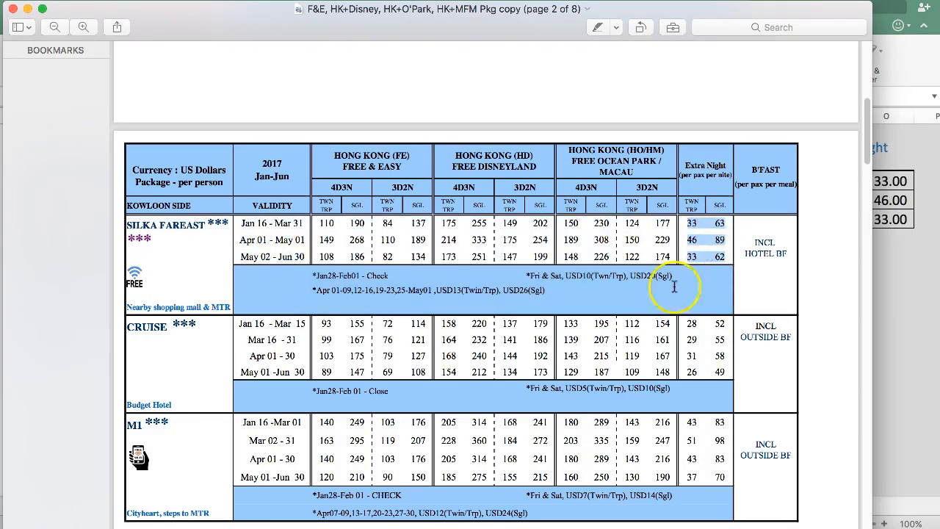
pyautogui.click(891, 443)
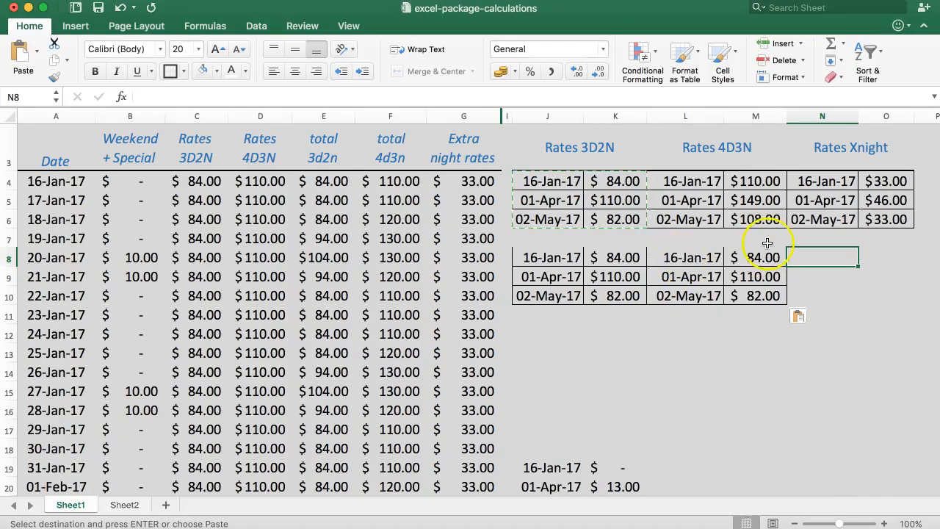
pyautogui.press('super+v')
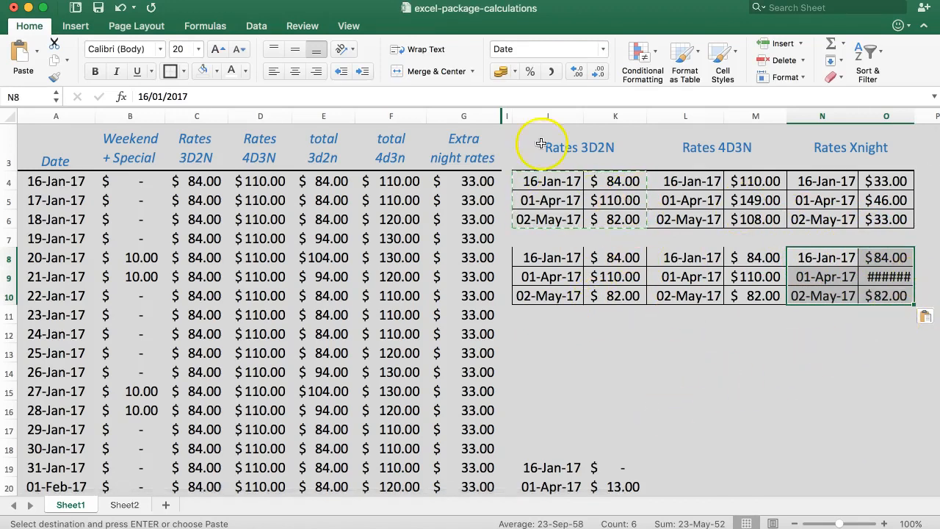
pyautogui.moveTo(204, 183); pyautogui.dragTo(467, 352)
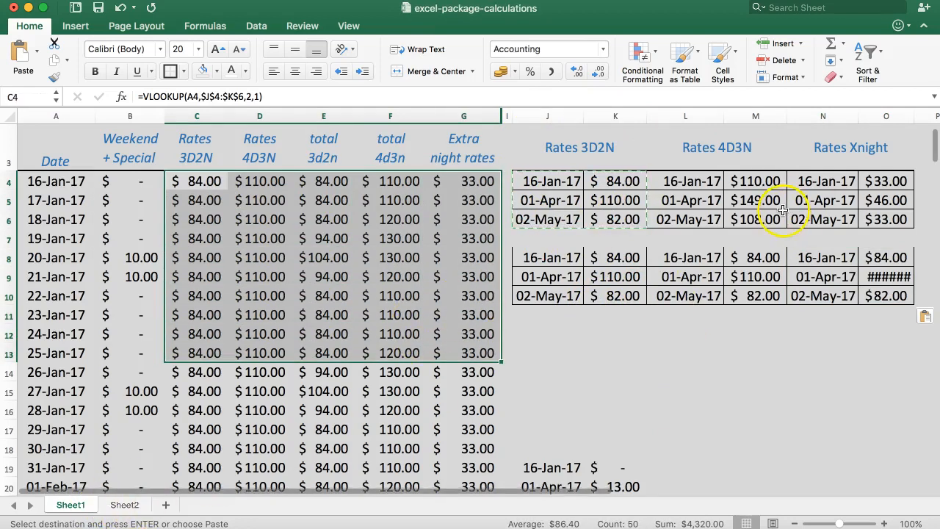
pyautogui.click(561, 243)
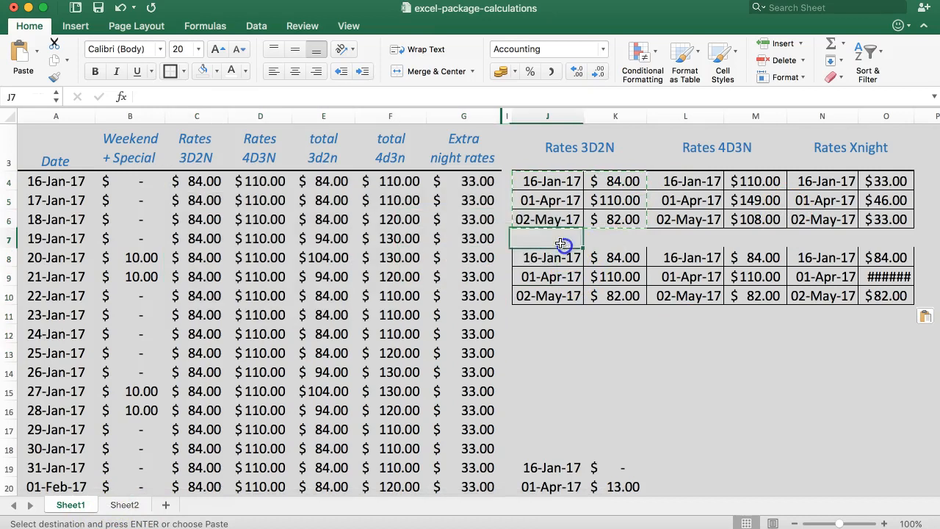
pyautogui.moveTo(533, 237); pyautogui.dragTo(881, 238)
pyautogui.click(816, 295)
# Step: Look up the Silka Fareast Free & Easy 3D2N single rates in the PDF, and enter 137, 189 and 134 in K8:K10 of the workbook
pyautogui.click(599, 257)
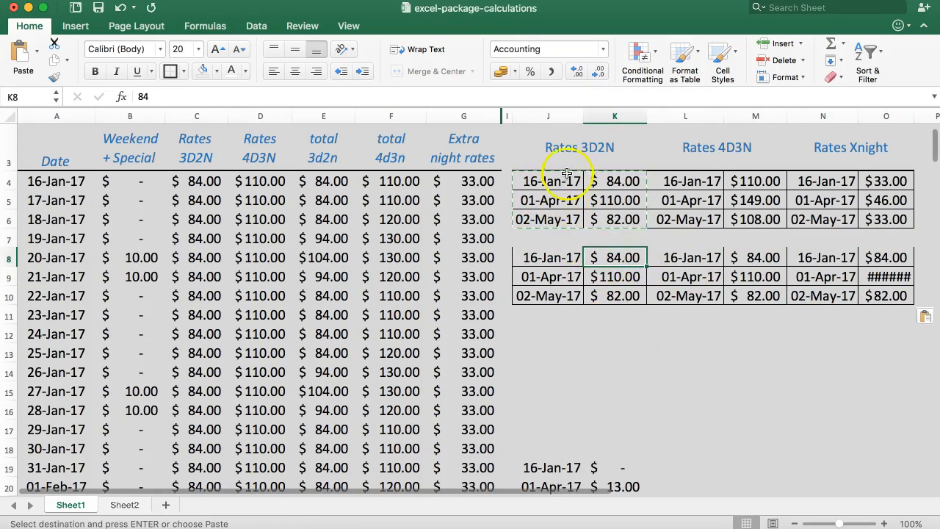
pyautogui.press('super+Tab')
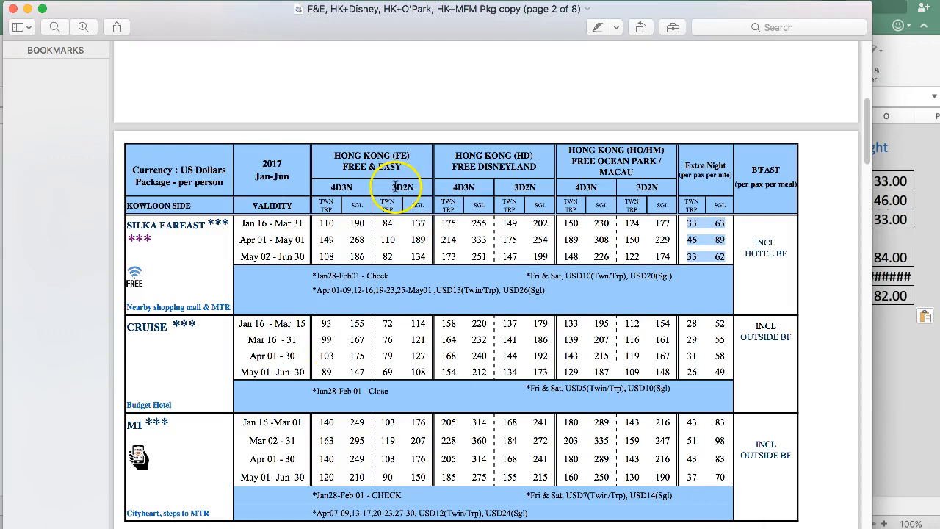
pyautogui.click(423, 189)
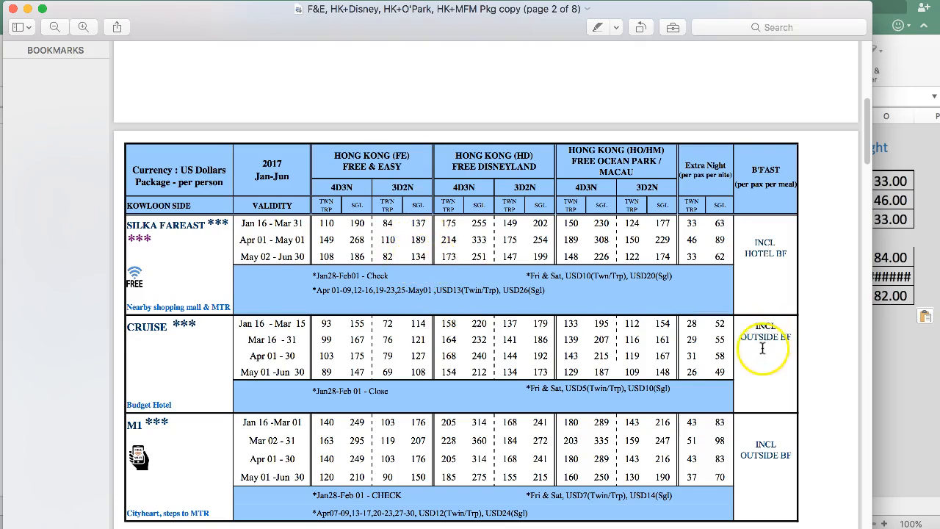
pyautogui.click(899, 380)
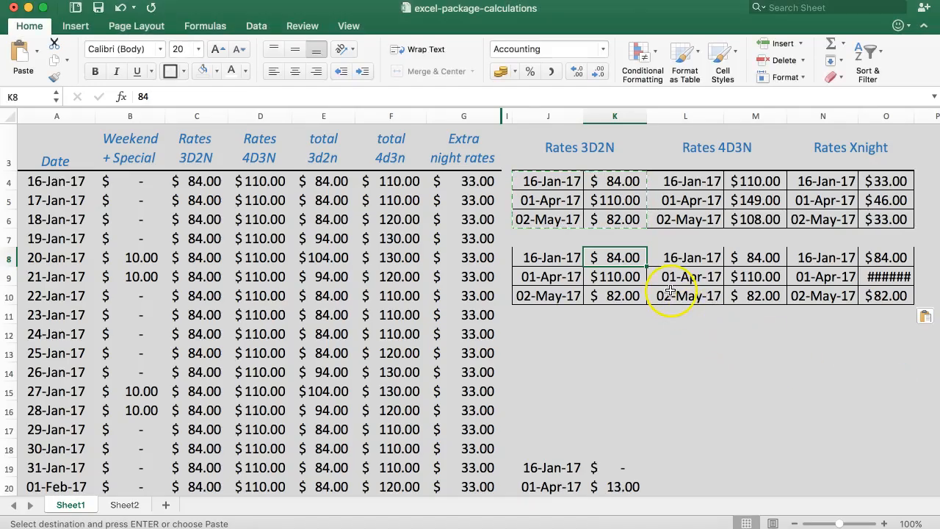
pyautogui.write('137')
pyautogui.click(629, 295)
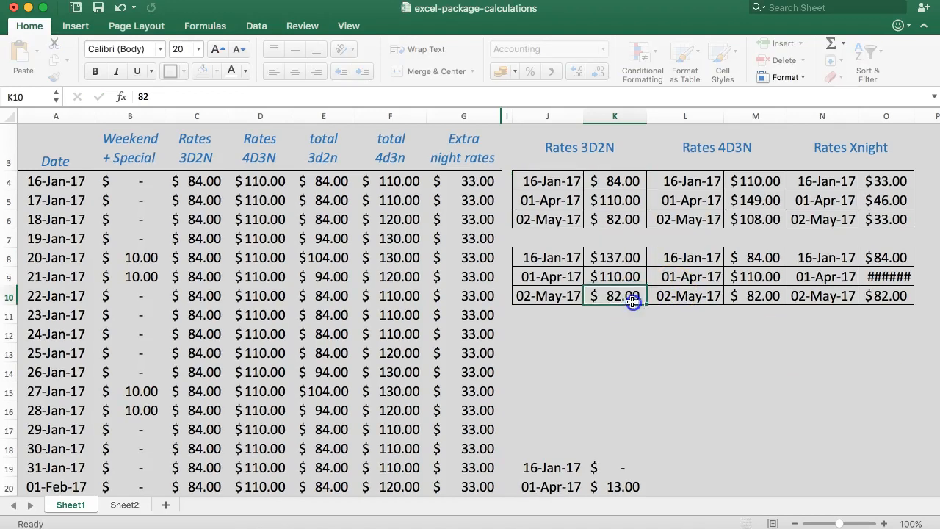
pyautogui.write('134')
pyautogui.click(609, 276)
pyautogui.write('18')
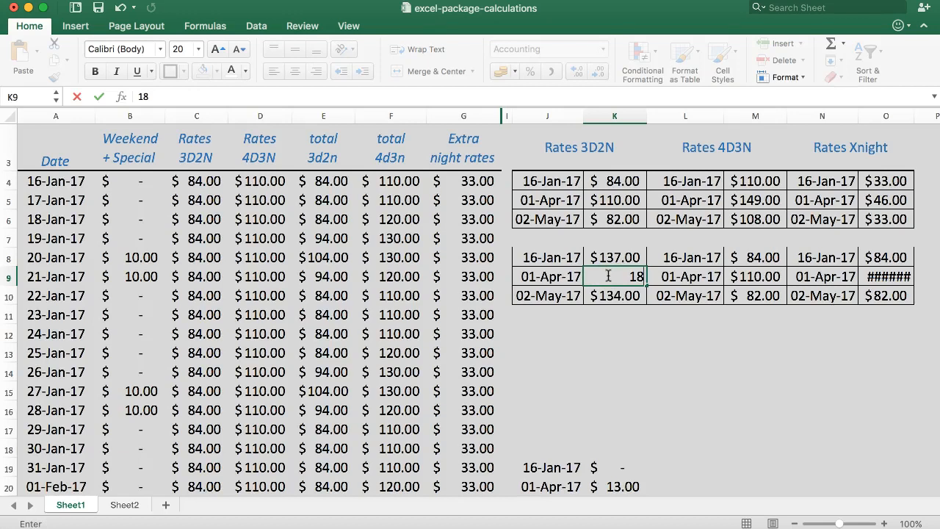
pyautogui.press('Return')
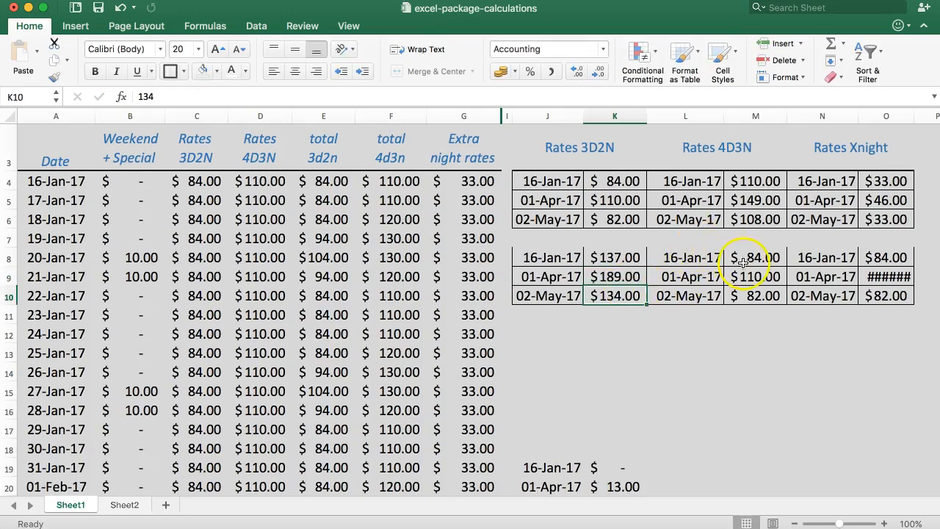
# Step: Clear the rates in M8:M10 and look up the Silka Fareast Free & Easy 4D3N single rates in the package PDF
pyautogui.moveTo(742, 259); pyautogui.dragTo(746, 289)
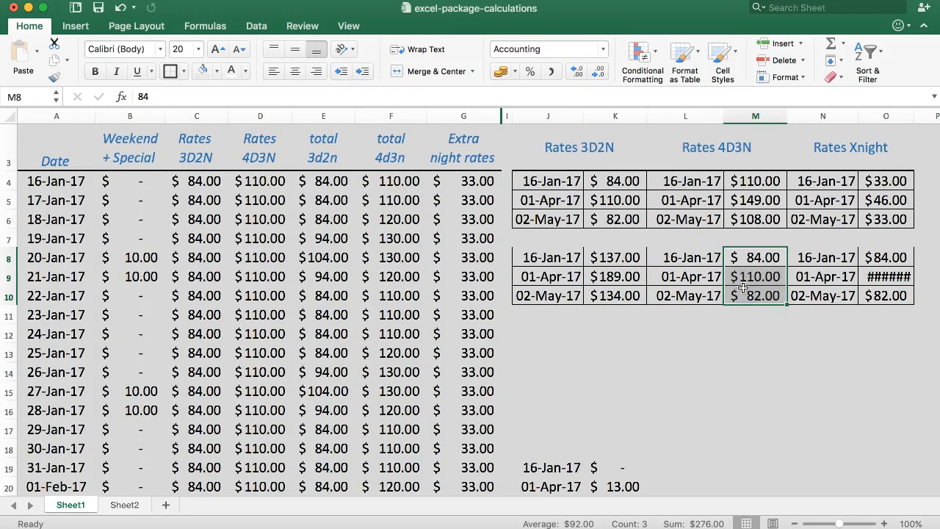
pyautogui.press('Delete')
pyautogui.click(737, 258)
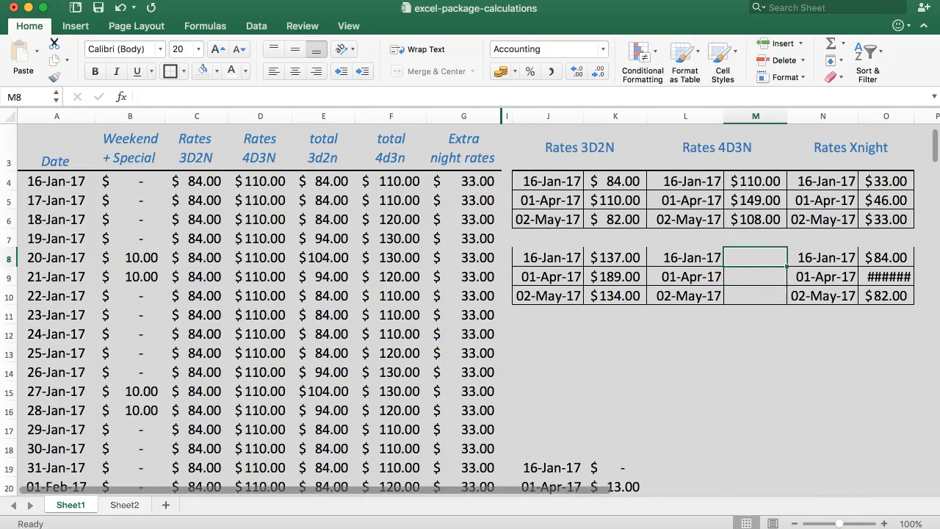
pyautogui.click(637, 527)
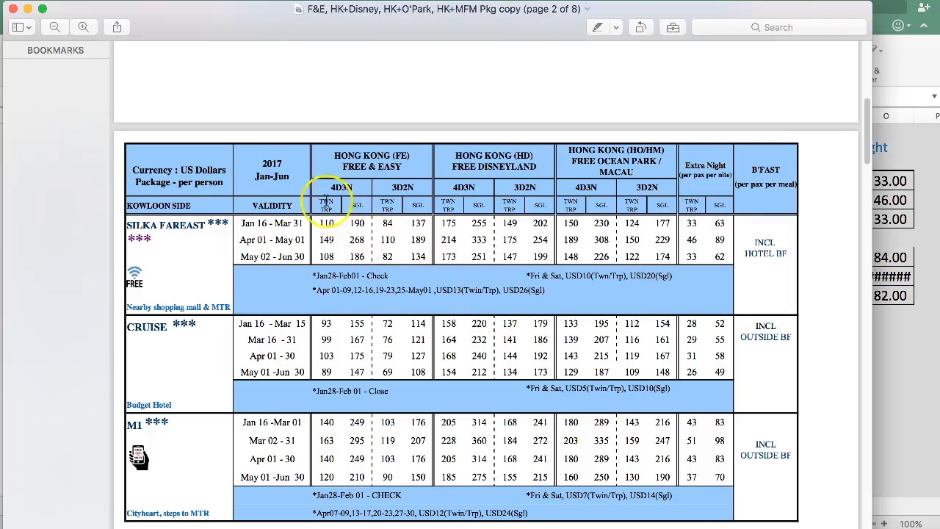
pyautogui.moveTo(345, 224); pyautogui.dragTo(371, 226)
pyautogui.click(358, 223)
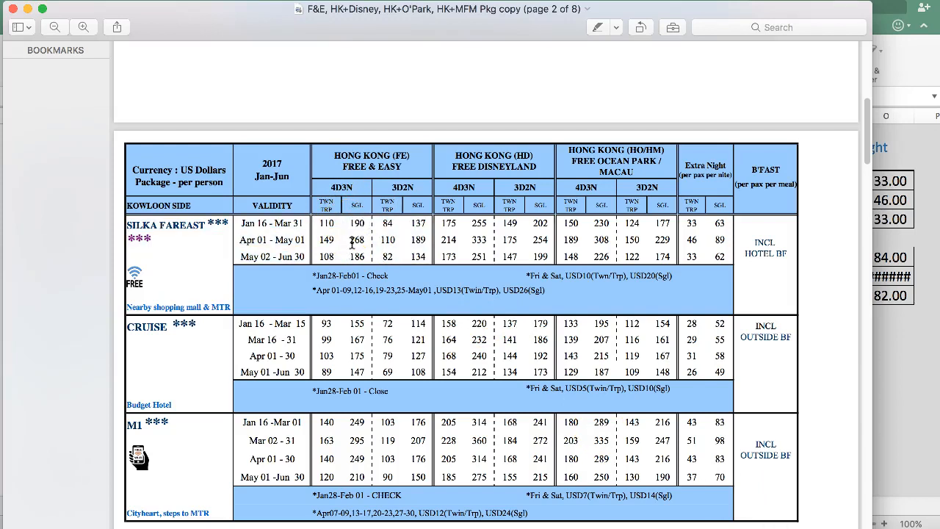
pyautogui.click(355, 255)
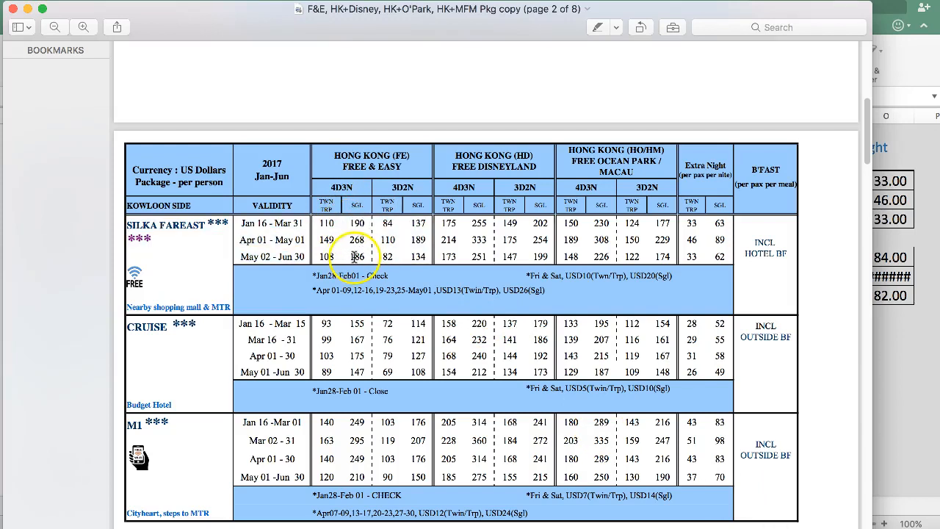
# Step: Enter the 4D3N single rates 190, 268 and 196 in M8:M10 of the Excel workbook
pyautogui.click(883, 344)
pyautogui.write('190')
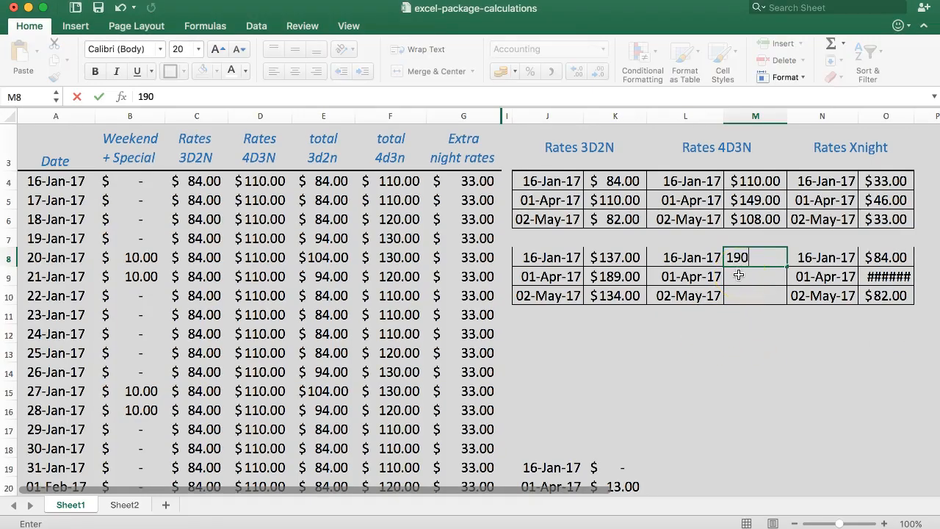
pyautogui.click(738, 275)
pyautogui.write('2')
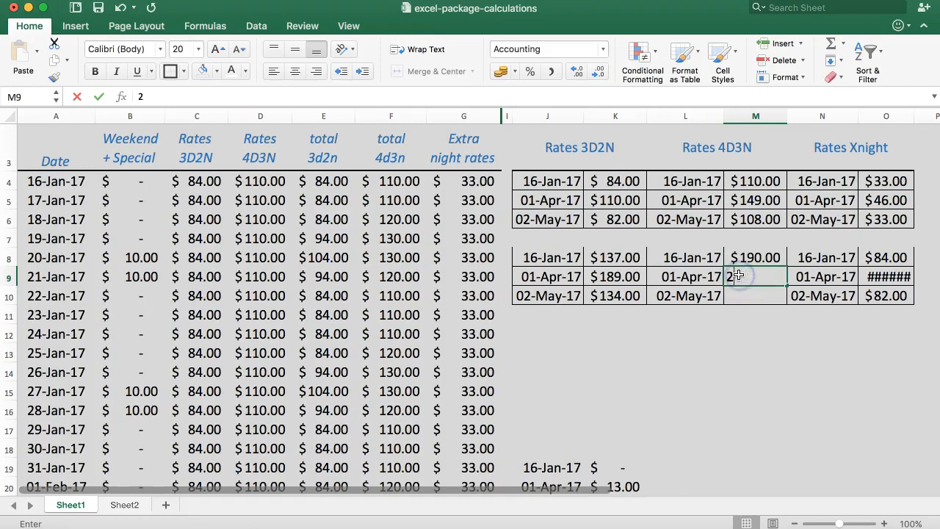
pyautogui.write('68')
pyautogui.click(740, 290)
pyautogui.write('196')
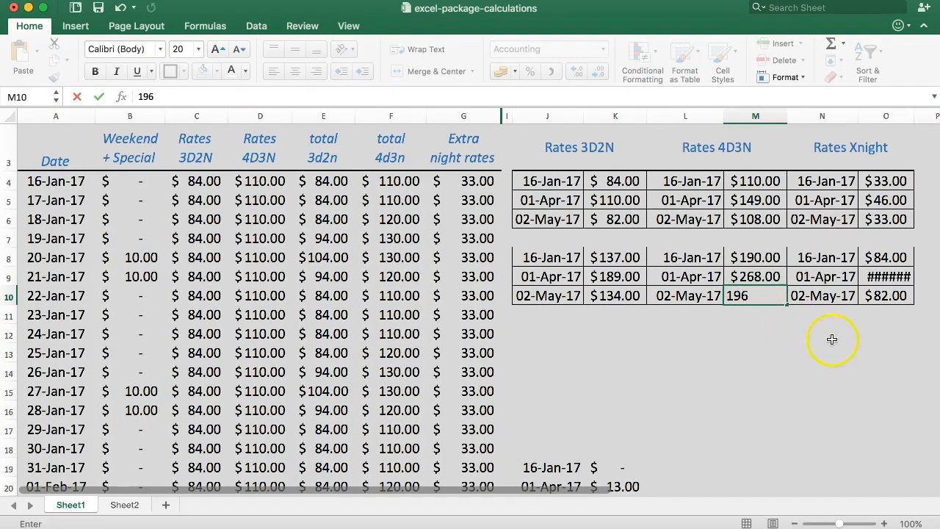
pyautogui.click(823, 399)
# Step: Recheck the Silka Fareast 4D3N single rate for May 02 - Jun 30 in the PDF and correct M10 to 186
pyautogui.click(753, 527)
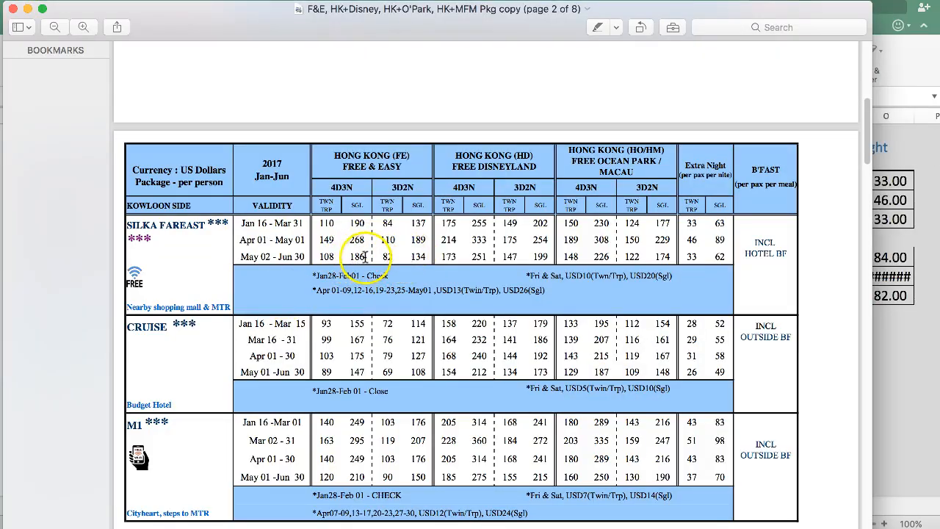
pyautogui.click(911, 390)
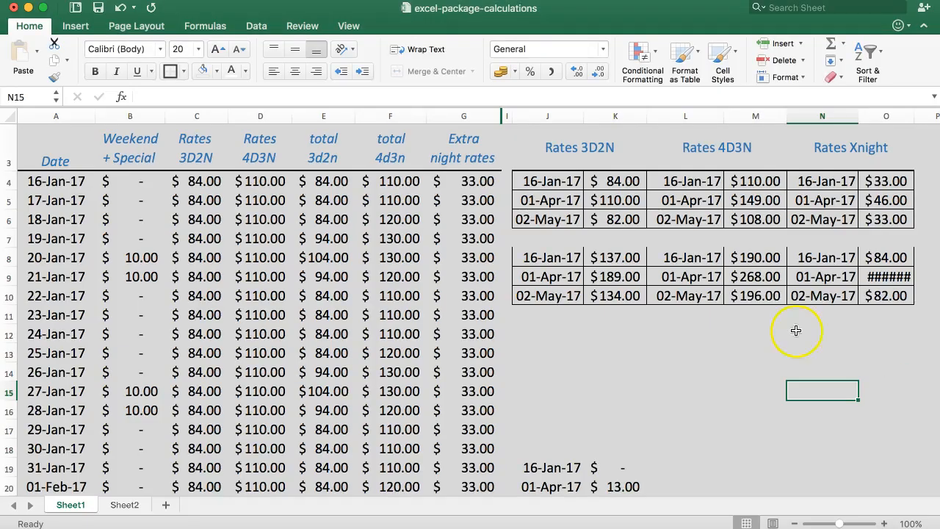
pyautogui.click(743, 303)
pyautogui.write('1')
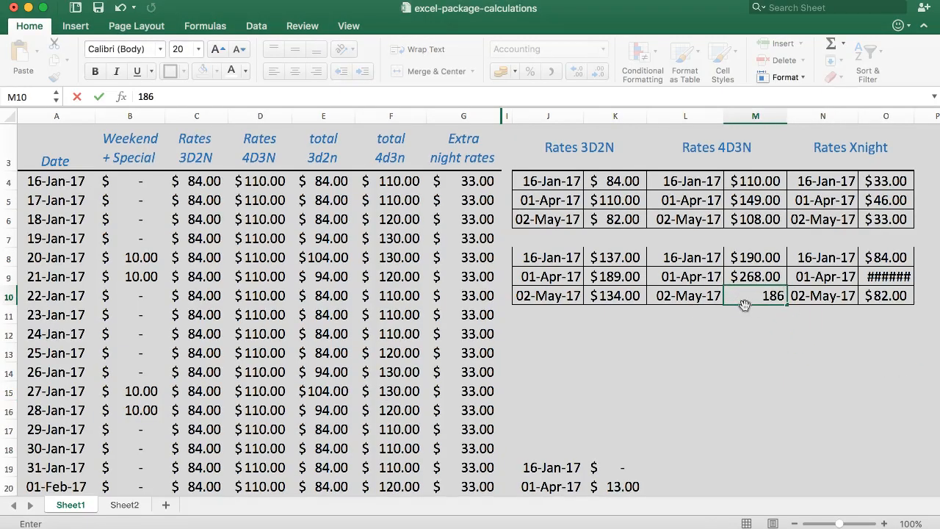
pyautogui.write('86')
pyautogui.press('Return')
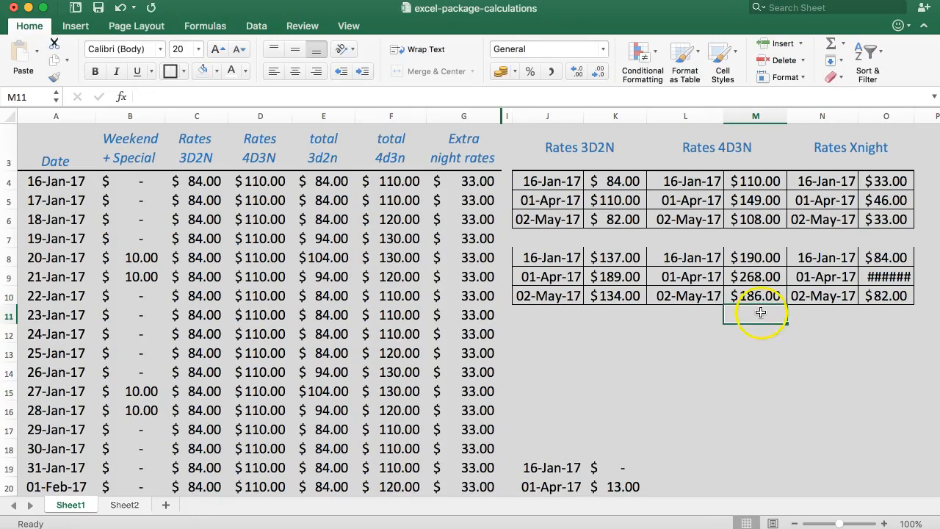
# Step: Look up the Silka Fareast extra-night single rates in the PDF, and enter 63, 89 and 62 in O8:O10 of the workbook
pyautogui.click(878, 260)
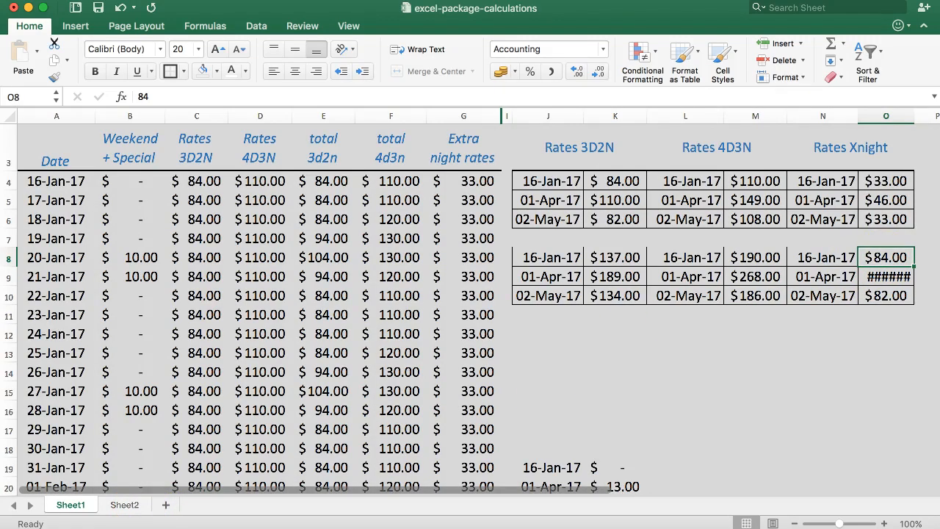
pyautogui.press('super+Tab')
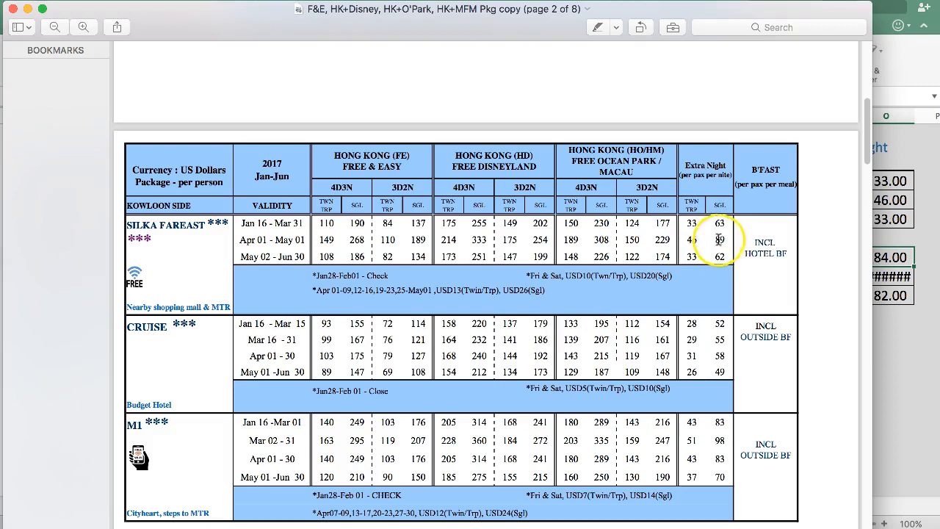
pyautogui.click(896, 369)
pyautogui.write('64')
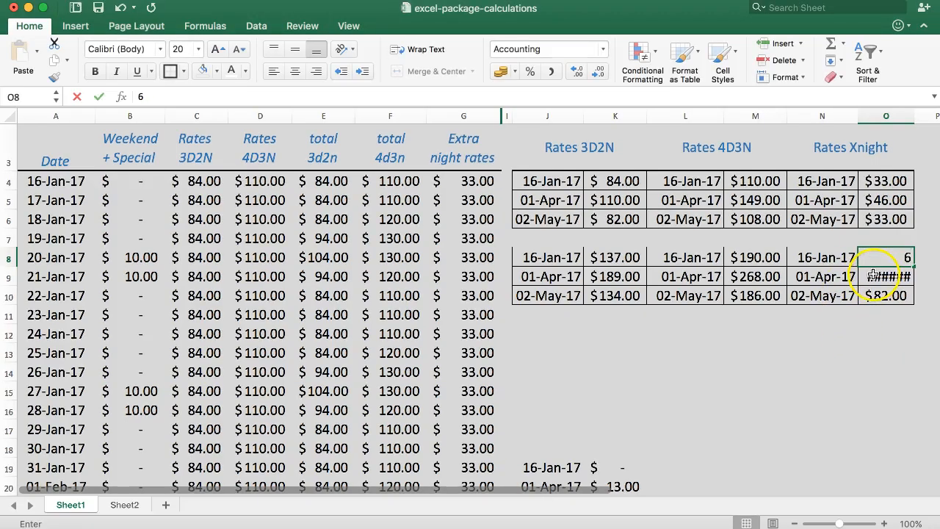
pyautogui.press('Return')
pyautogui.write('89')
pyautogui.press('Return')
pyautogui.write('62')
pyautogui.press('Return')
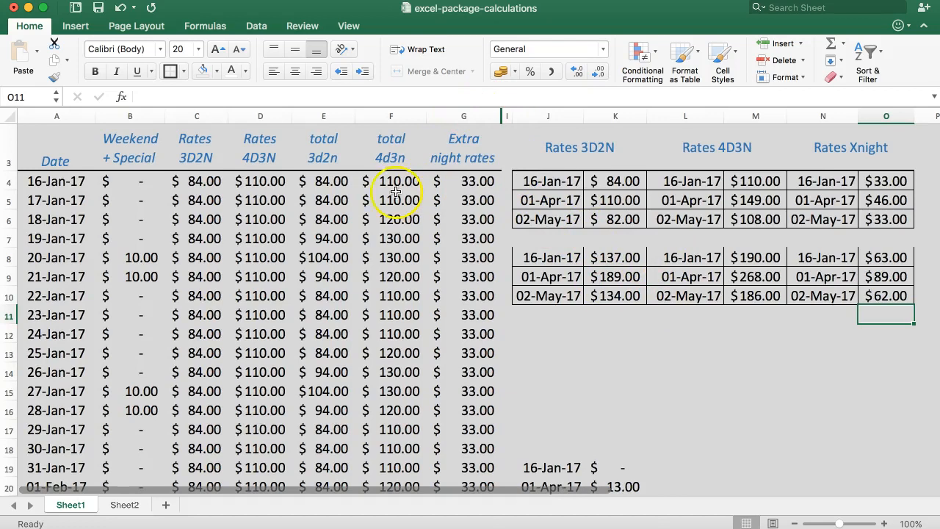
pyautogui.click(563, 330)
pyautogui.click(533, 258)
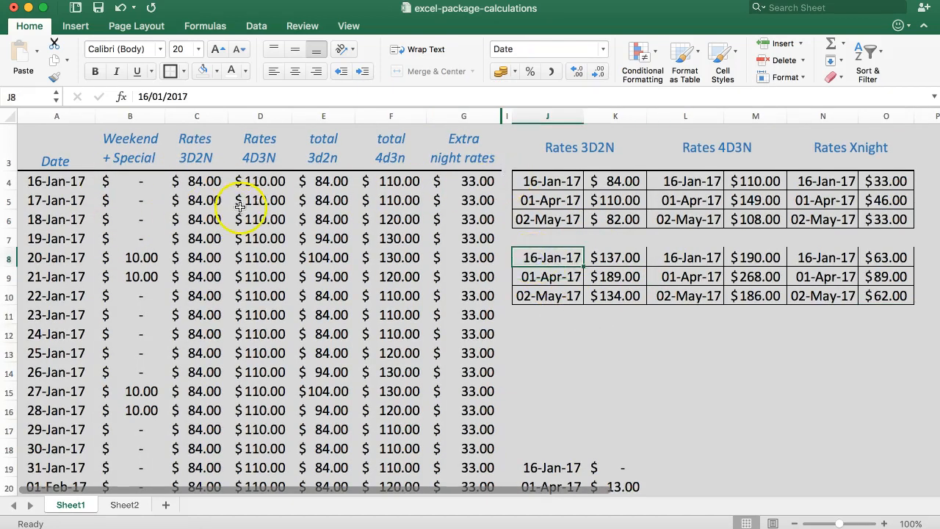
pyautogui.click(572, 358)
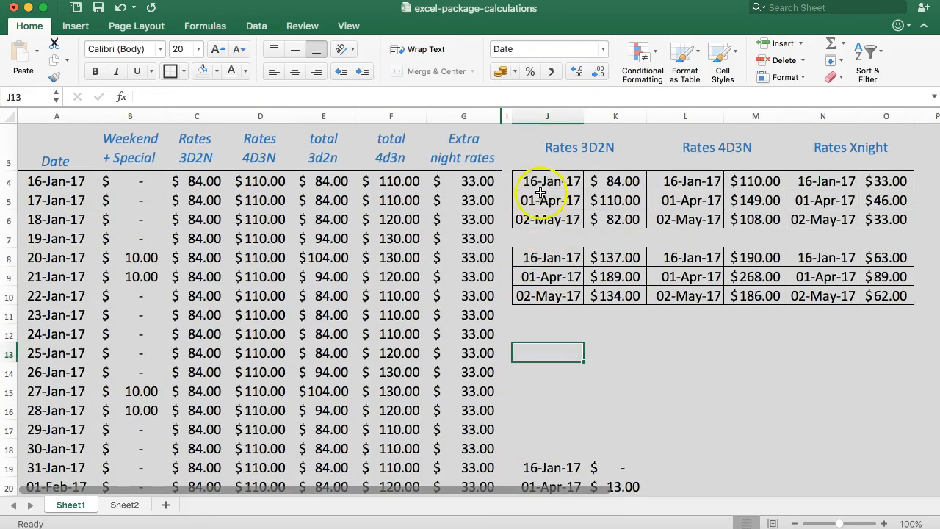
# Step: Unhide column H beside the Extra night rates column and widen it
pyautogui.rightClick(502, 115)
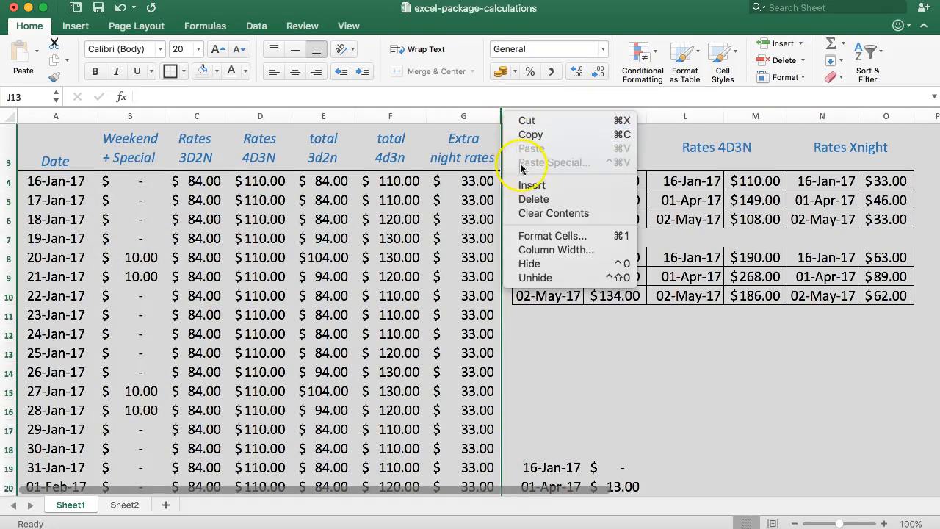
pyautogui.click(536, 277)
pyautogui.click(527, 183)
pyautogui.moveTo(549, 115); pyautogui.dragTo(571, 115)
# Step: Insert three new columns at column H, between the Extra night rates column and the rate tables
pyautogui.rightClick(537, 119)
pyautogui.click(556, 190)
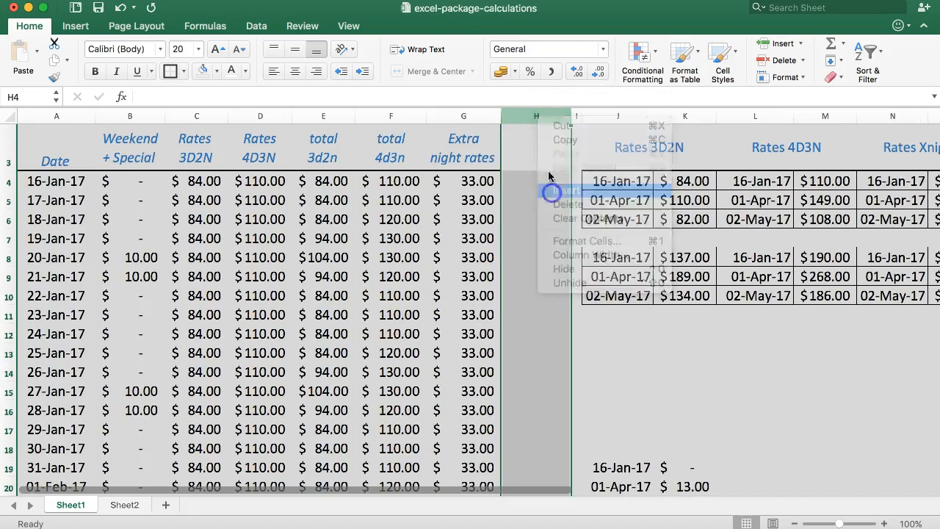
pyautogui.rightClick(535, 114)
pyautogui.click(556, 183)
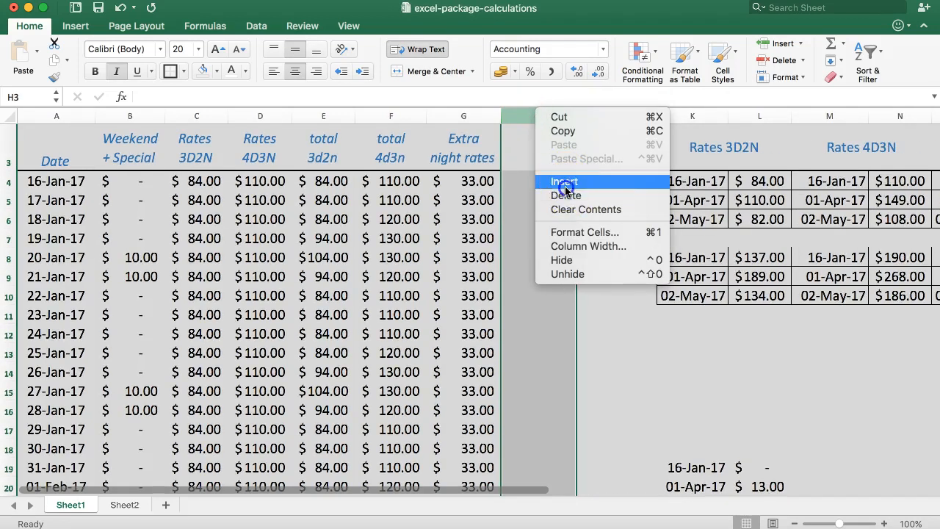
pyautogui.rightClick(529, 115)
pyautogui.click(559, 188)
pyautogui.click(577, 170)
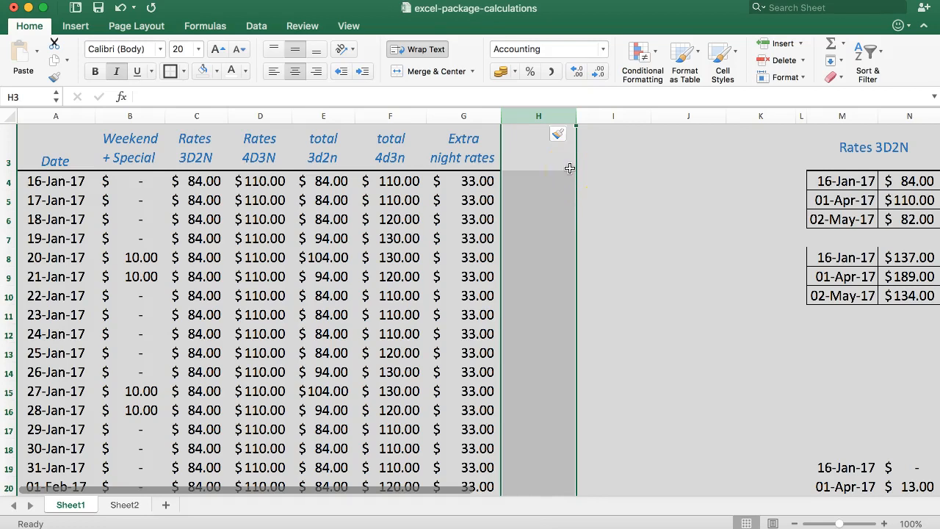
# Step: Copy the total 3d2n, total 4d3n and Extra night rates headings from E3:G3 and paste them into H3:J3
pyautogui.moveTo(252, 149); pyautogui.dragTo(450, 150)
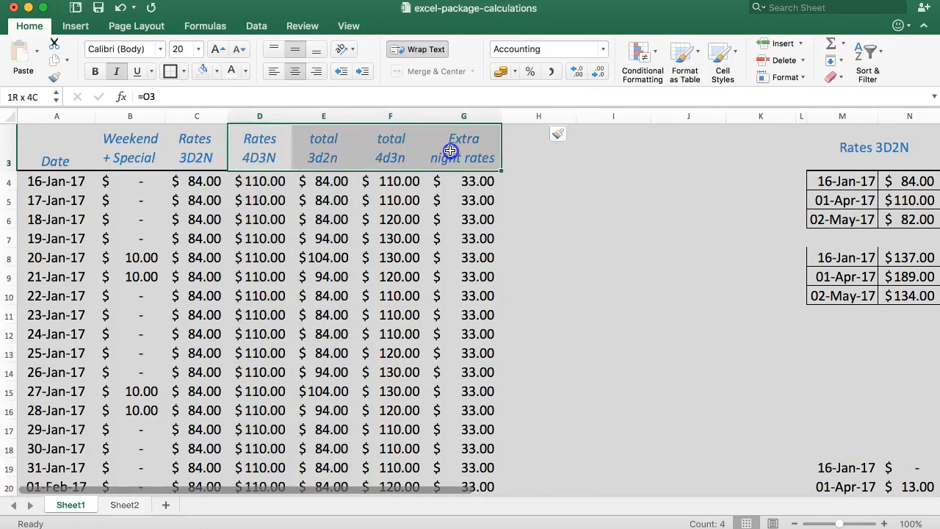
pyautogui.click(346, 151)
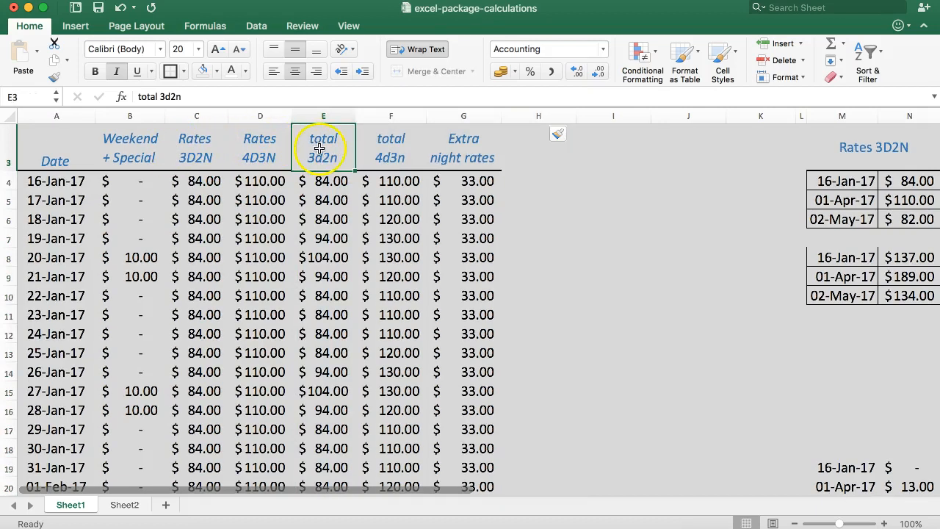
pyautogui.moveTo(318, 149); pyautogui.dragTo(488, 158)
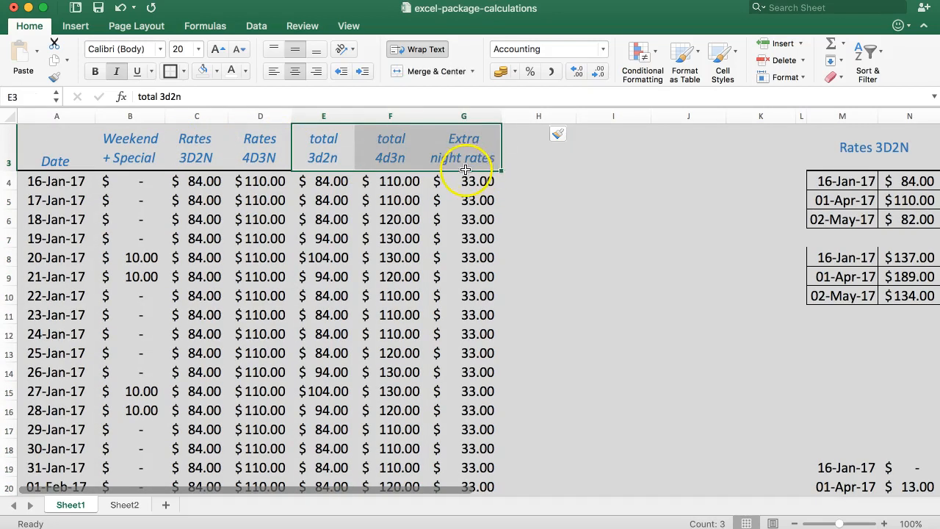
pyautogui.press('super+c')
pyautogui.click(511, 160)
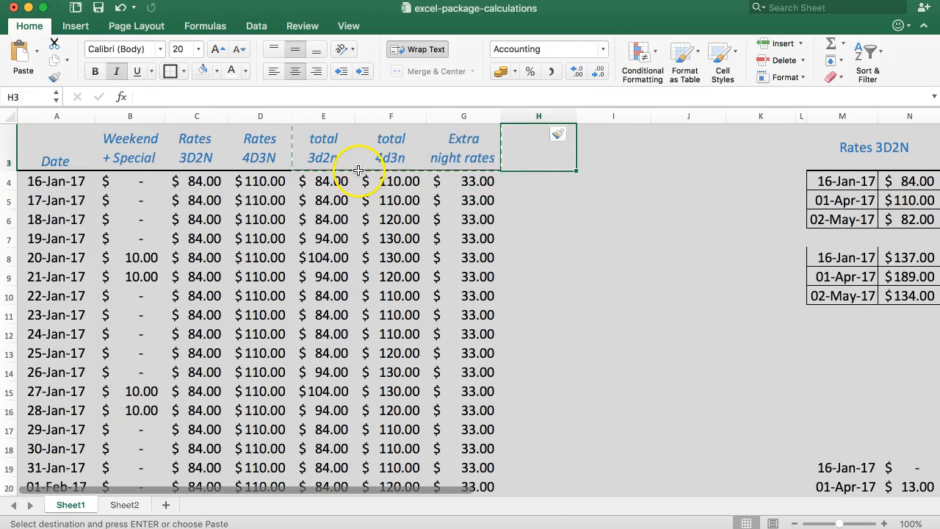
pyautogui.press('super+v')
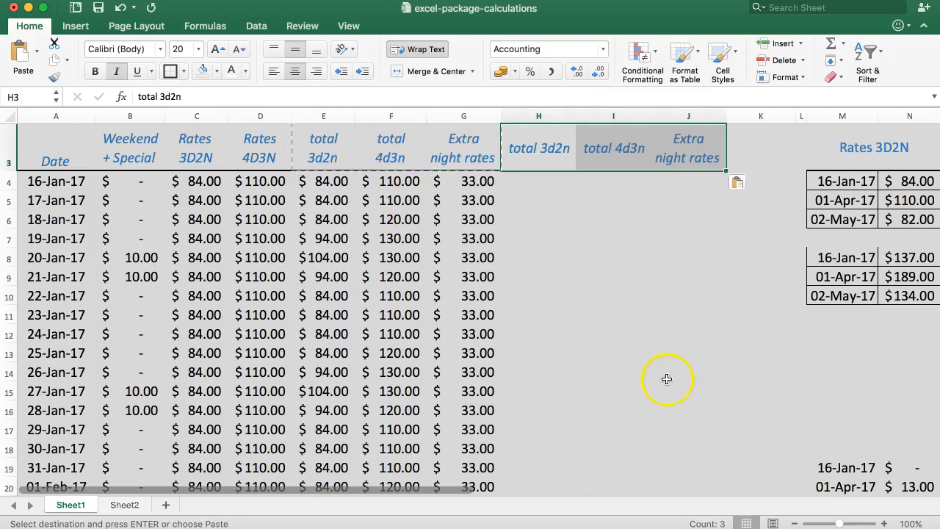
pyautogui.moveTo(350, 490); pyautogui.dragTo(609, 496)
pyautogui.moveTo(636, 494); pyautogui.dragTo(384, 491)
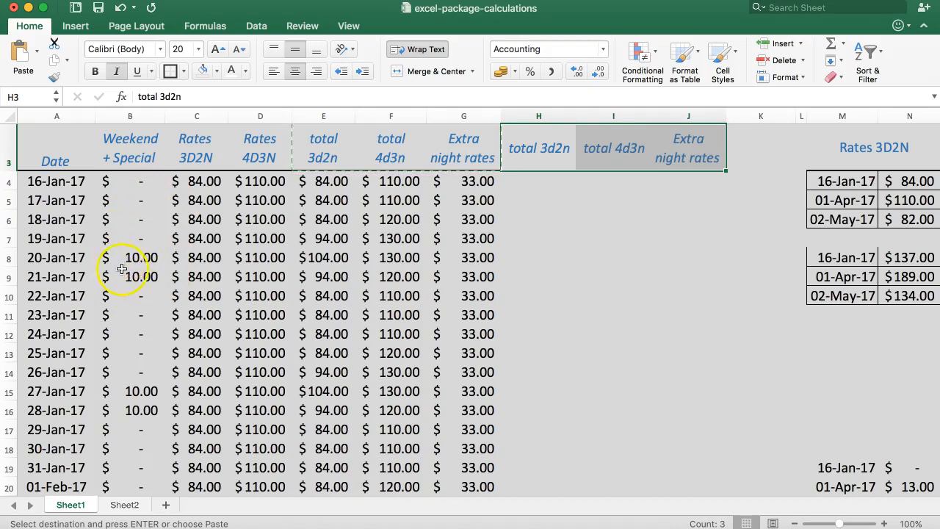
pyautogui.moveTo(185, 181); pyautogui.dragTo(335, 201)
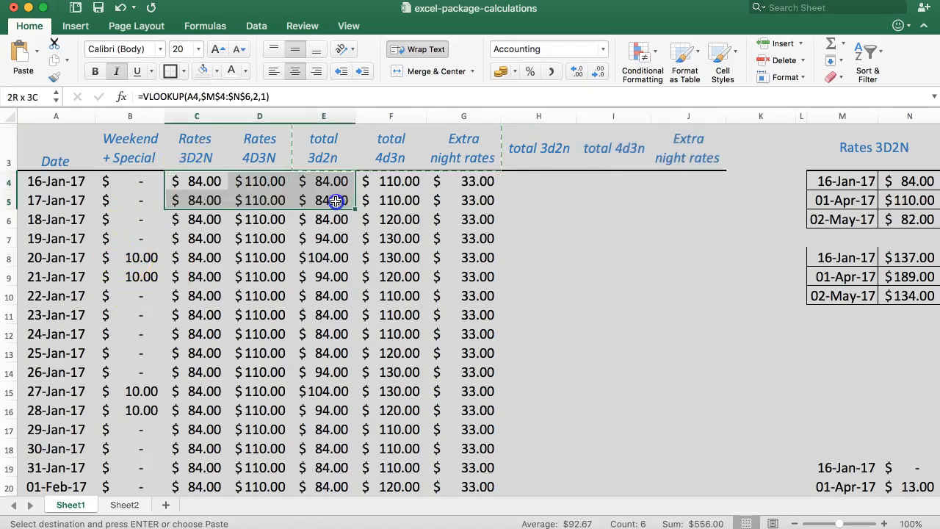
pyautogui.click(295, 180)
# Step: Enter =VLOOKUP(A4,M8:N10,2,1) in H4 to look up the single-room total 3d2n rate for the date
pyautogui.click(556, 182)
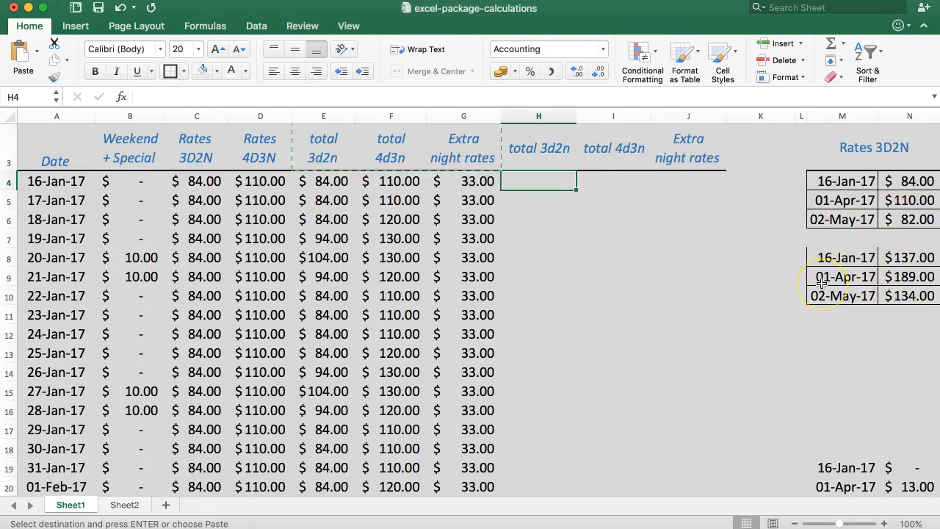
pyautogui.write('=VLOOKUP)')
pyautogui.press('BackSpace')
pyautogui.write('(')
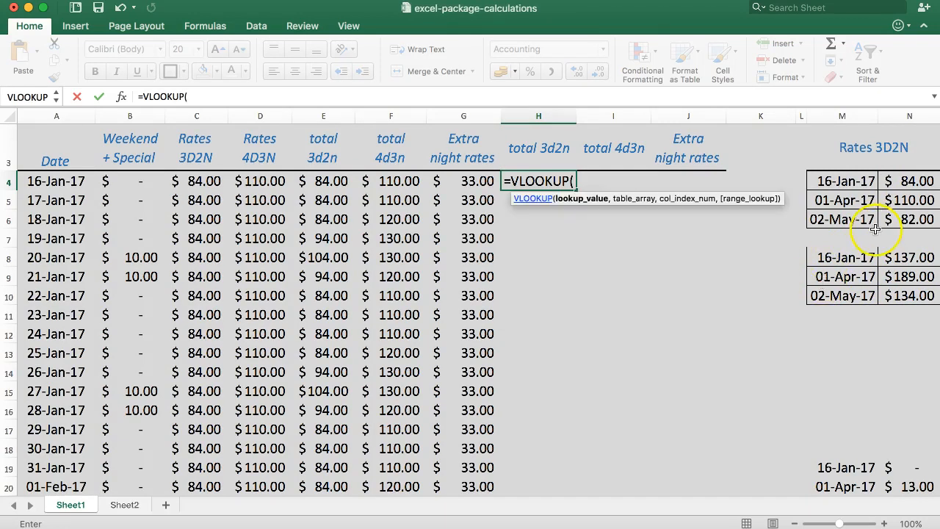
pyautogui.click(73, 180)
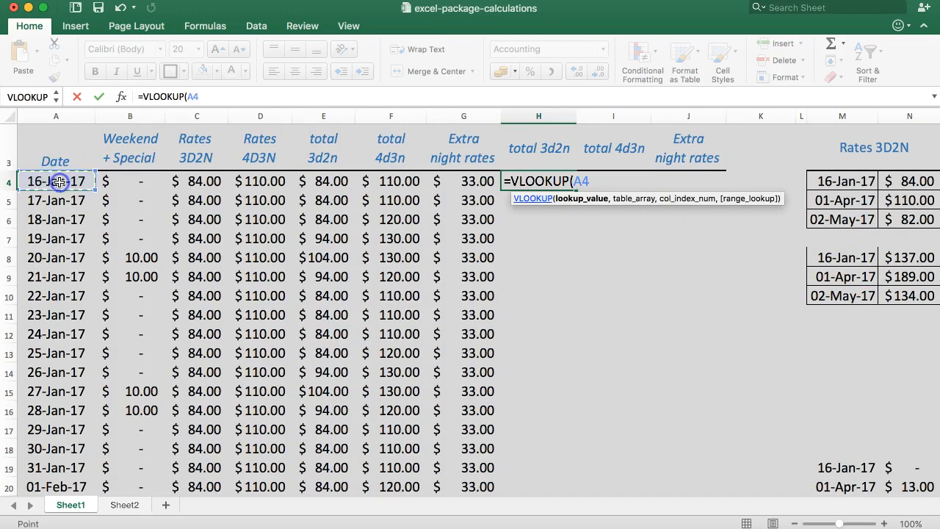
pyautogui.write(',')
pyautogui.moveTo(837, 257); pyautogui.dragTo(909, 293)
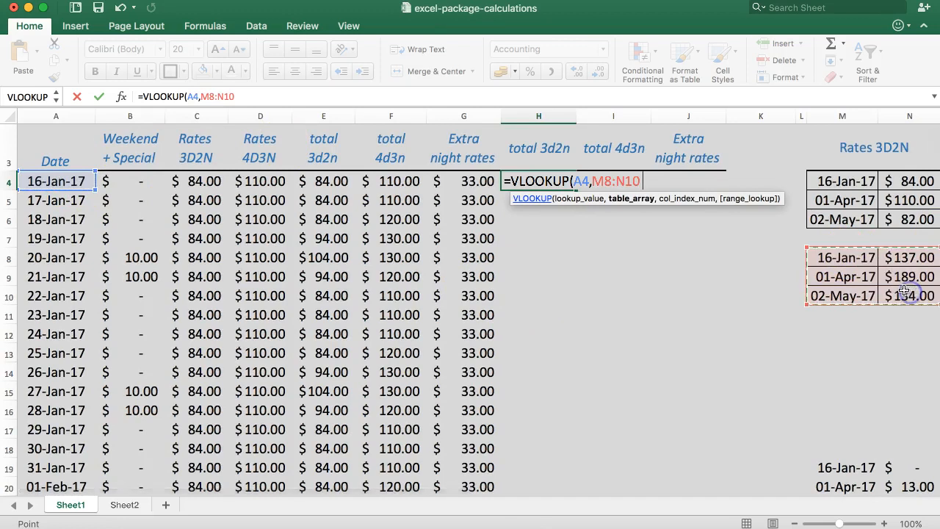
pyautogui.write(',')
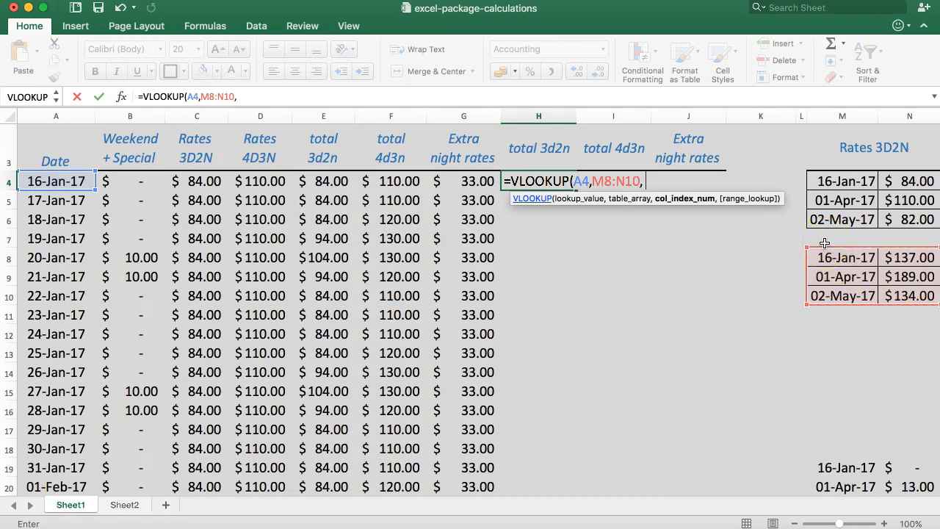
pyautogui.write('2,')
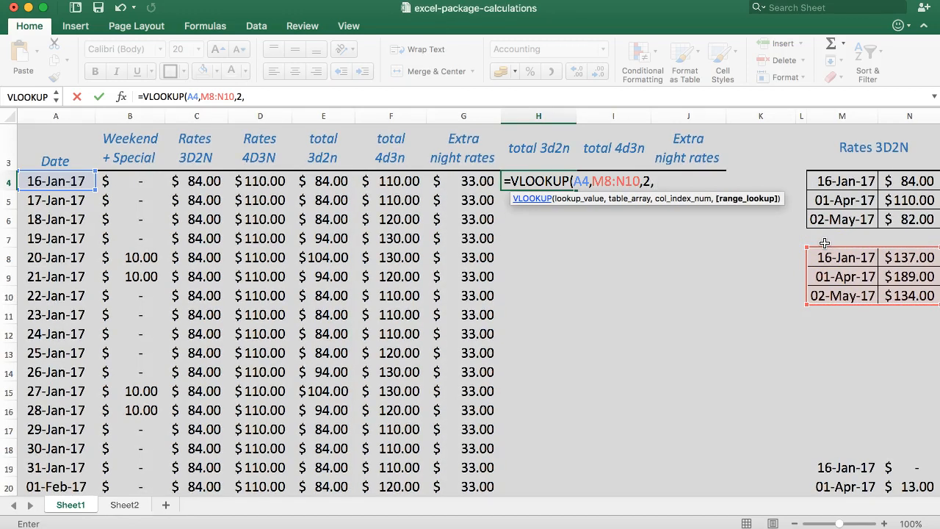
pyautogui.write('1')
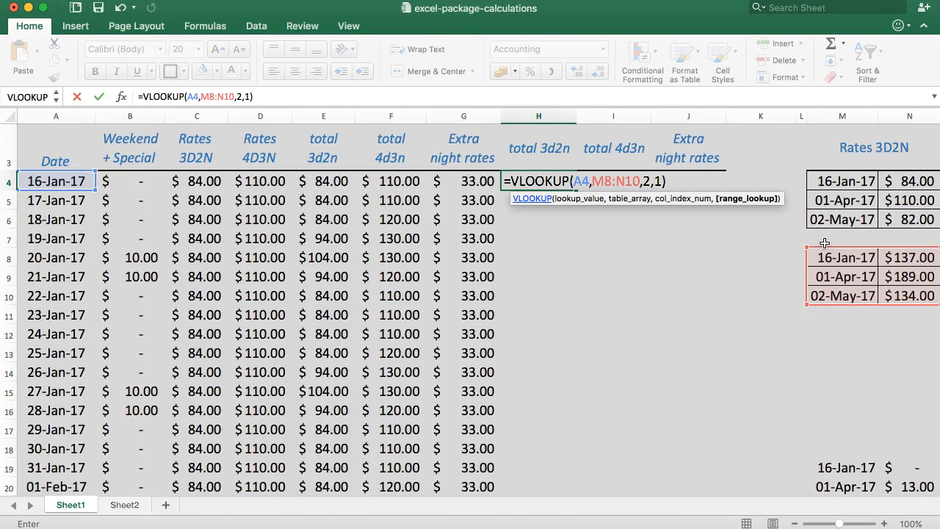
pyautogui.write(')')
pyautogui.press('Return')
# Step: Make the table range in H4's lookup formula absolute as $M$8:$N$10
pyautogui.click(537, 185)
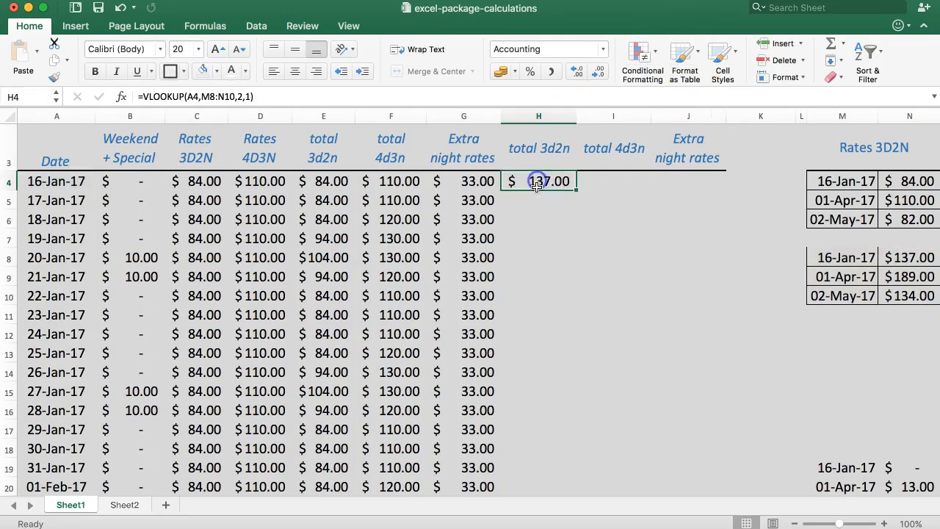
pyautogui.click(213, 96)
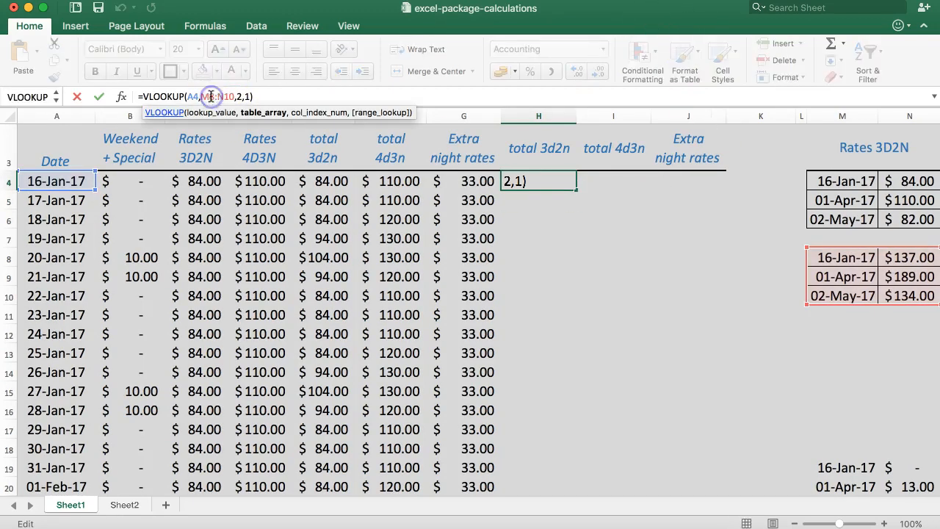
pyautogui.write('4')
pyautogui.press('BackSpace')
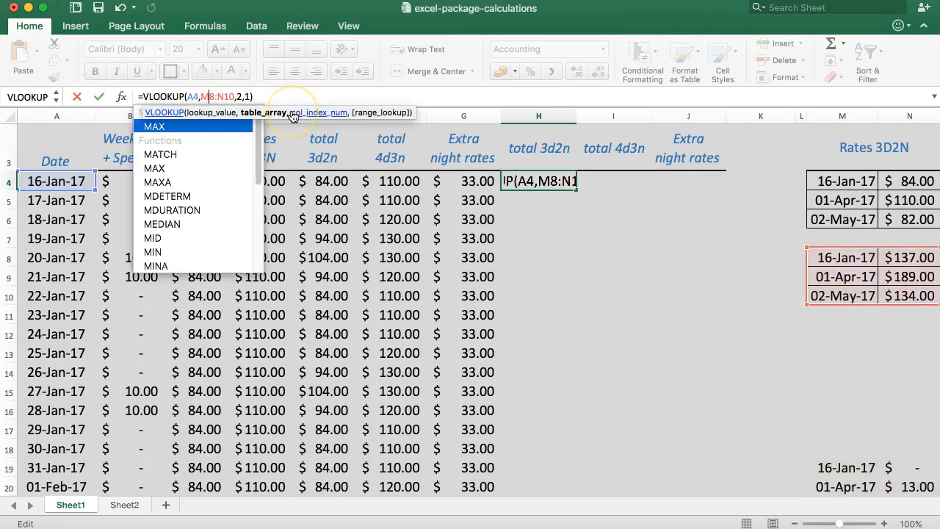
pyautogui.press('F4')
pyautogui.click(239, 96)
pyautogui.press('F4')
pyautogui.press('Return')
pyautogui.click(538, 186)
# Step: Enter =VLOOKUP(A4,O8:P10,2,1) in I4 to look up the single-room total 4d3n rate
pyautogui.click(635, 185)
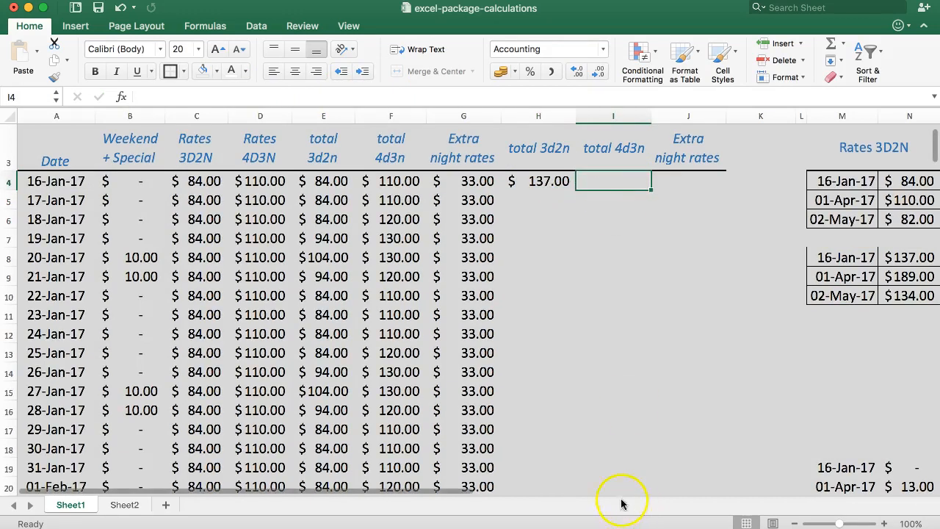
pyautogui.moveTo(426, 491); pyautogui.dragTo(348, 479)
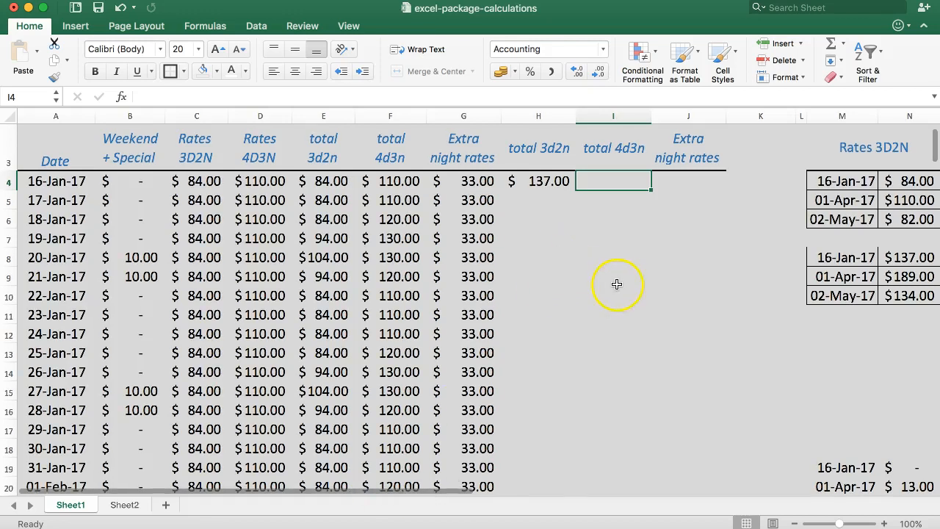
pyautogui.write('=VLOOKUP(')
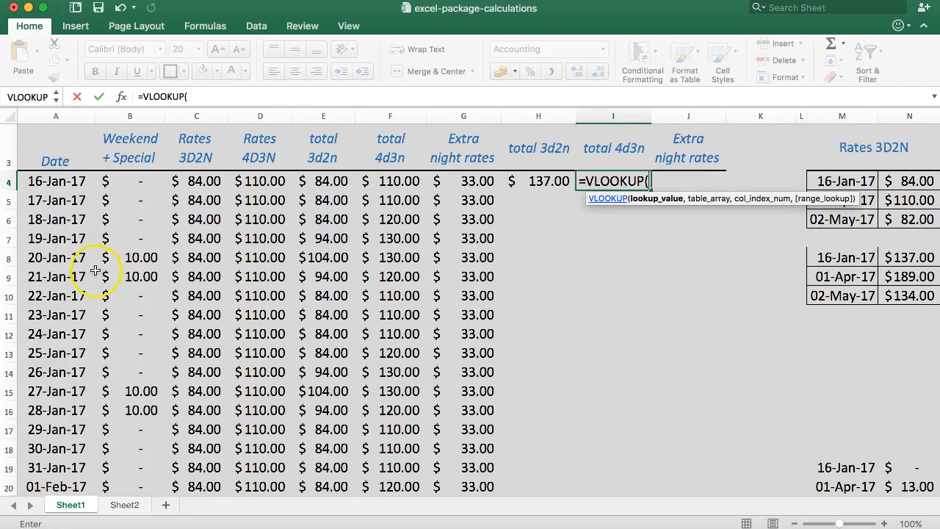
pyautogui.click(58, 189)
pyautogui.write(',')
pyautogui.moveTo(224, 497); pyautogui.dragTo(478, 492)
pyautogui.moveTo(565, 258); pyautogui.dragTo(657, 297)
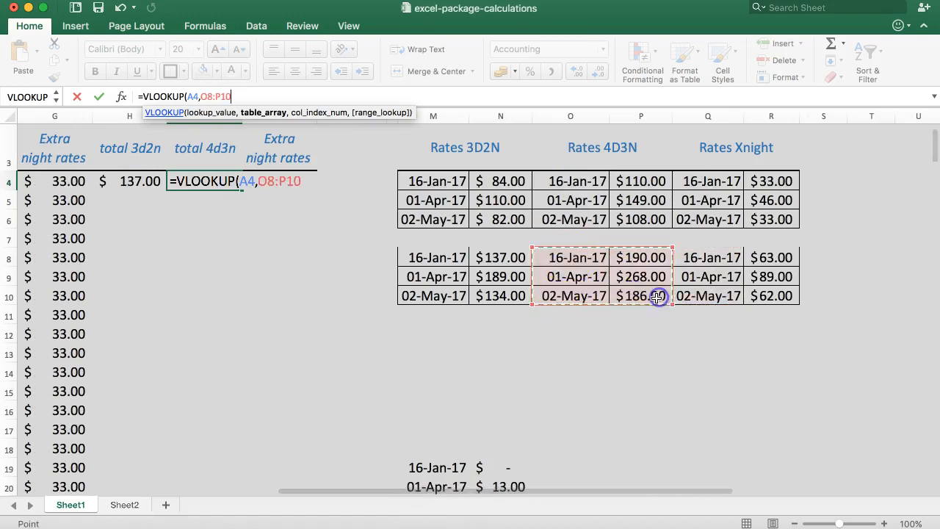
pyautogui.write(',2')
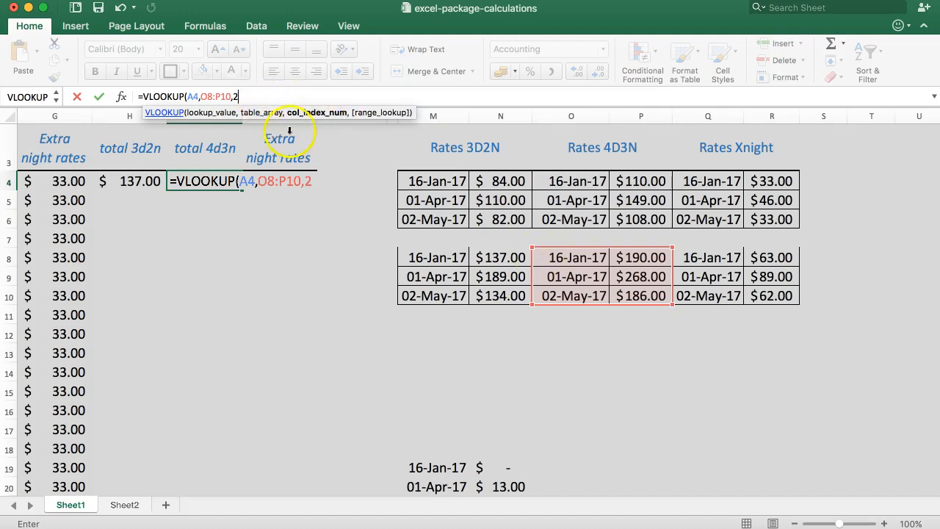
pyautogui.write(',1')
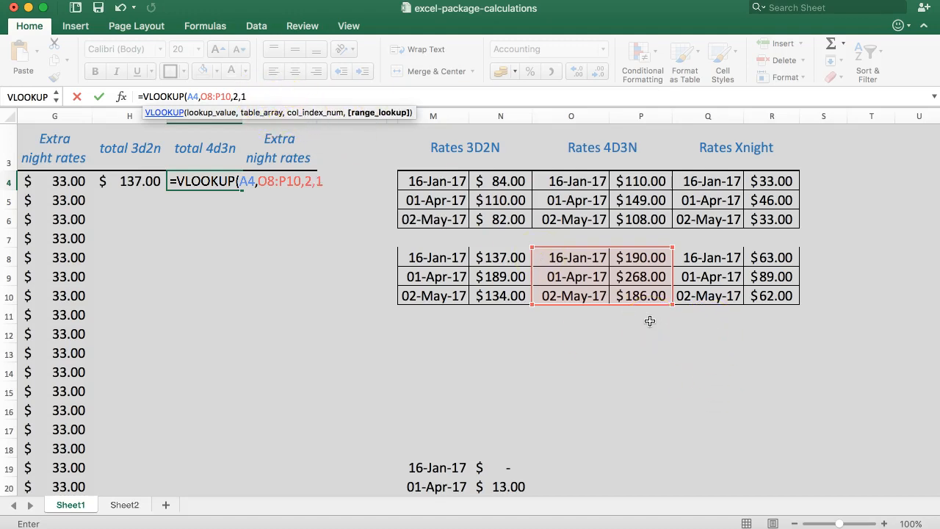
pyautogui.write(')')
pyautogui.press('Return')
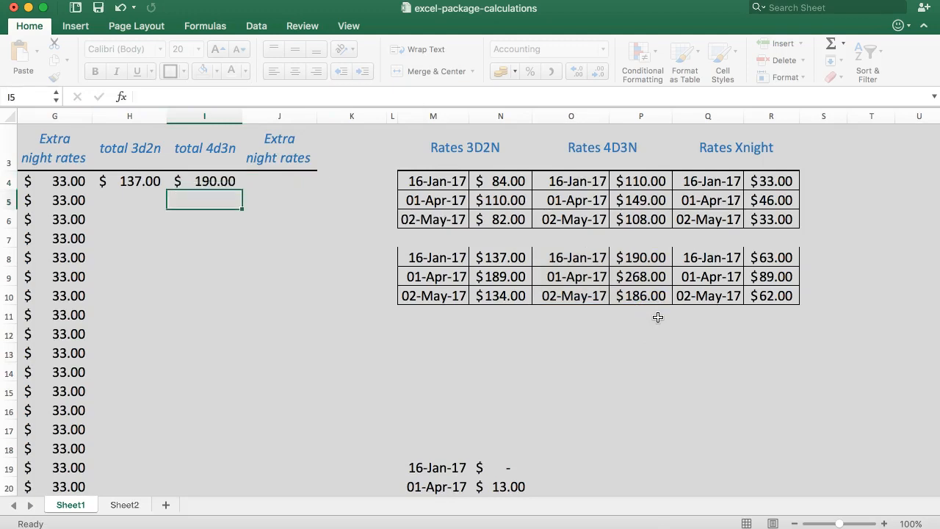
# Step: Fill the I4 lookup formula across into J4 under Extra night rates
pyautogui.press('Up')
pyautogui.press('Right')
pyautogui.press('Left')
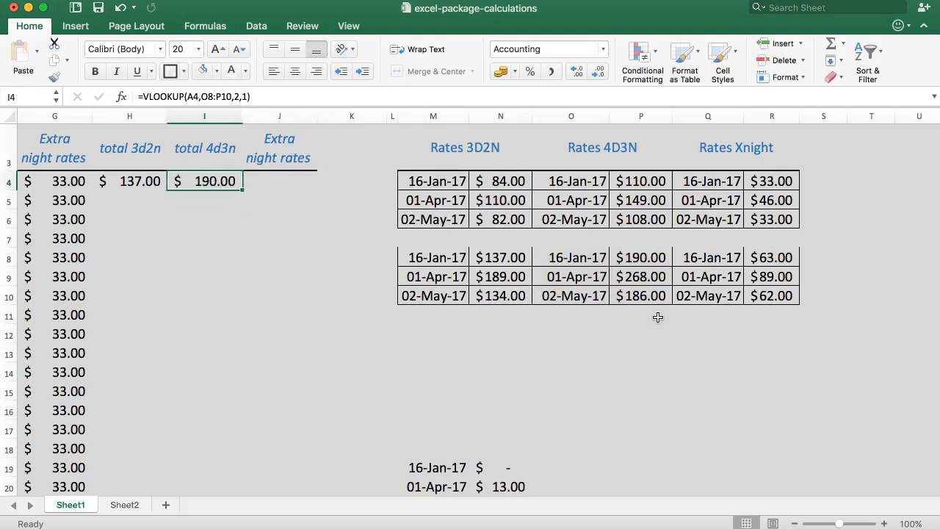
pyautogui.moveTo(242, 190); pyautogui.dragTo(272, 185)
pyautogui.click(210, 179)
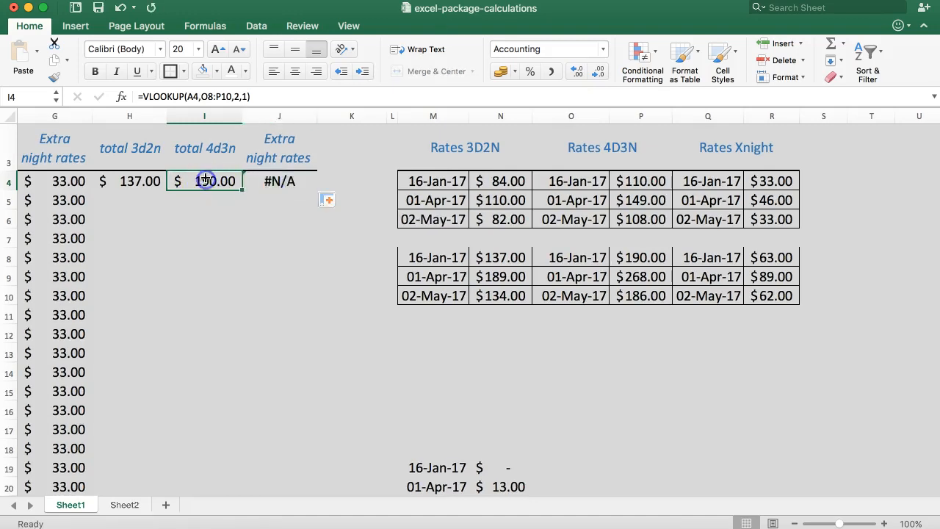
pyautogui.click(209, 96)
pyautogui.press('F4')
pyautogui.click(231, 96)
pyautogui.press('F4')
pyautogui.click(264, 180)
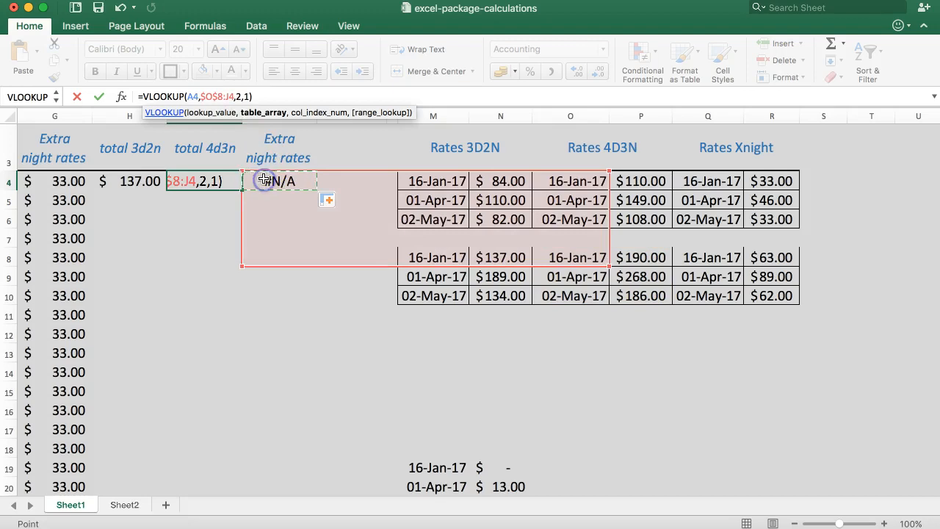
pyautogui.click(229, 96)
pyautogui.press('Escape')
# Step: Make the table range in I4's lookup formula absolute as $O$8:$P$10
pyautogui.click(211, 195)
pyautogui.click(210, 181)
pyautogui.click(211, 96)
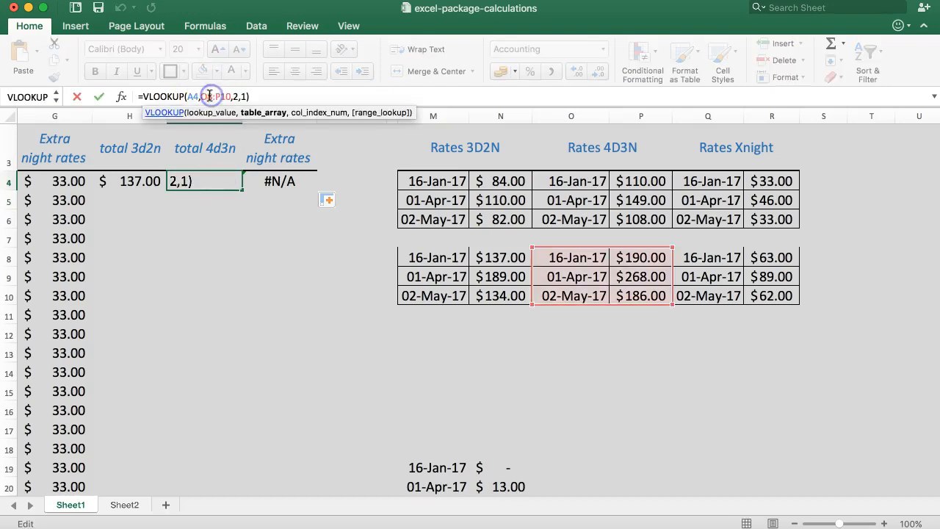
pyautogui.press('F4')
pyautogui.click(231, 95)
pyautogui.press('F4')
pyautogui.press('Return')
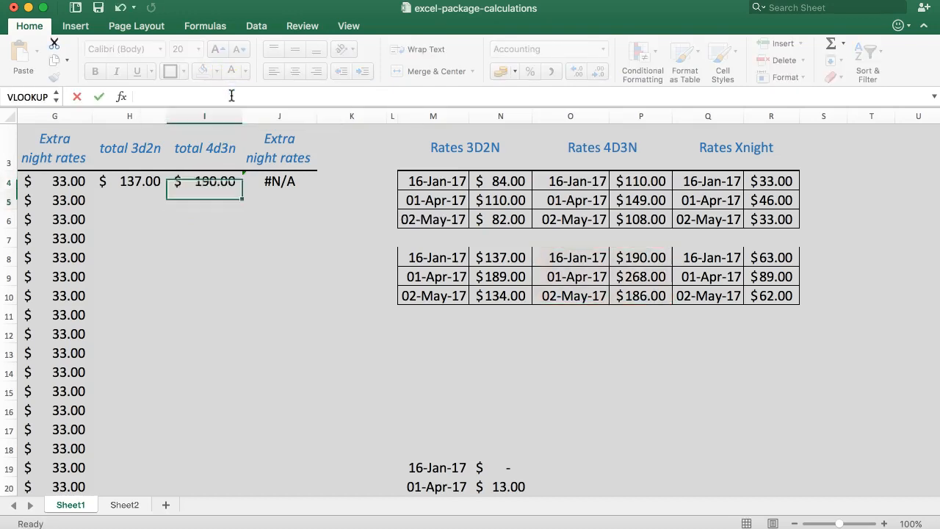
pyautogui.press('Up')
pyautogui.press('Left')
pyautogui.press('Right')
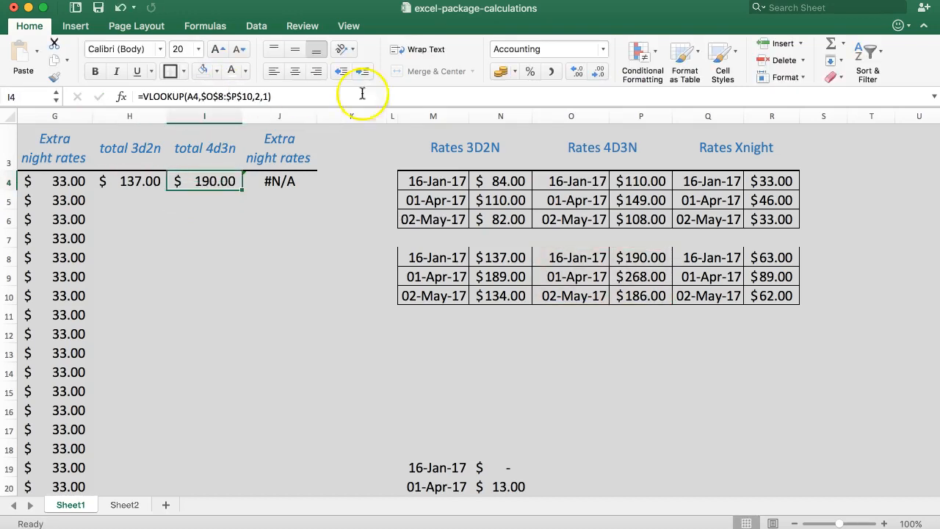
# Step: Correct the J4 formula to =VLOOKUP(A4,Q8:R10,2,1) so it uses the date and the single-room Xnight rates table
pyautogui.click(641, 257)
pyautogui.click(279, 181)
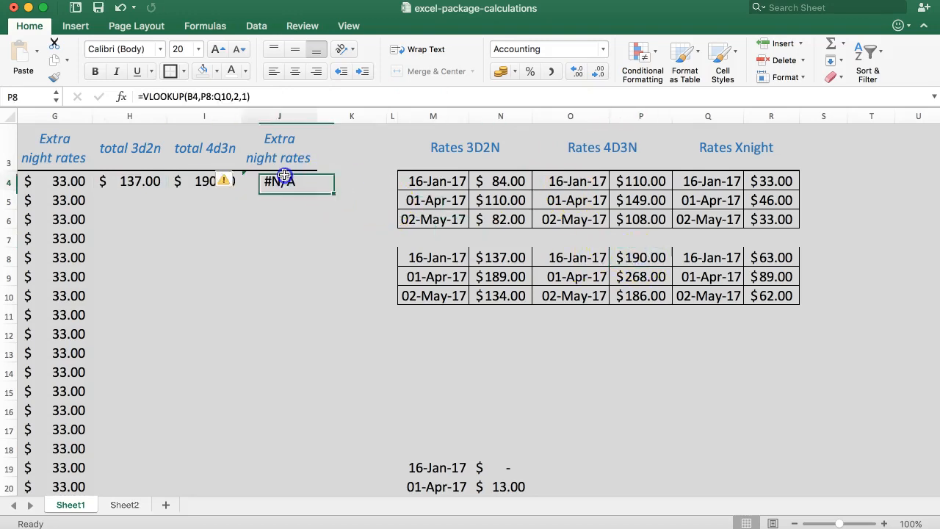
pyautogui.moveTo(247, 96); pyautogui.dragTo(172, 89)
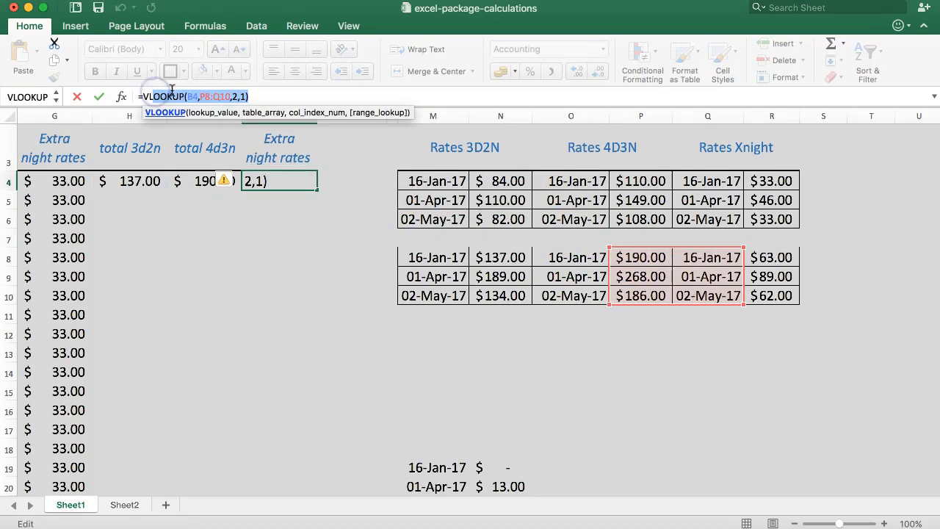
pyautogui.click(287, 173)
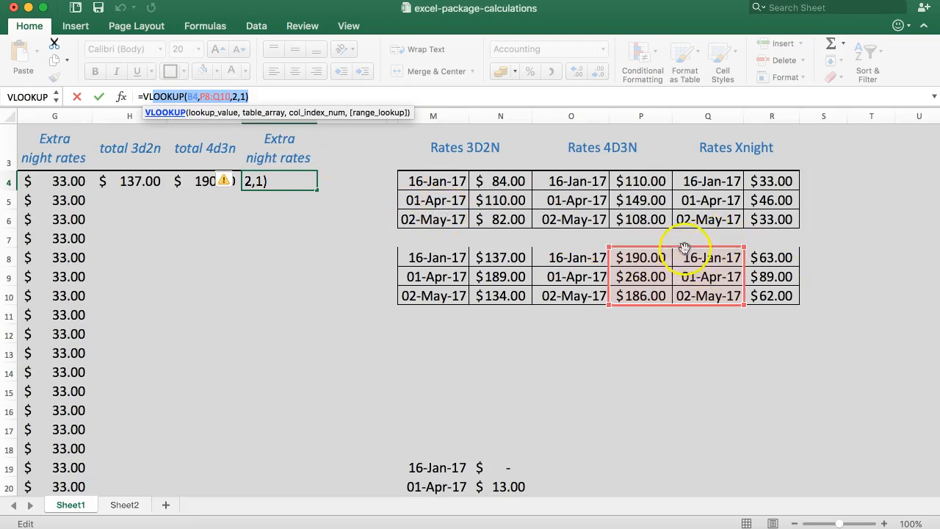
pyautogui.moveTo(726, 246); pyautogui.dragTo(757, 251)
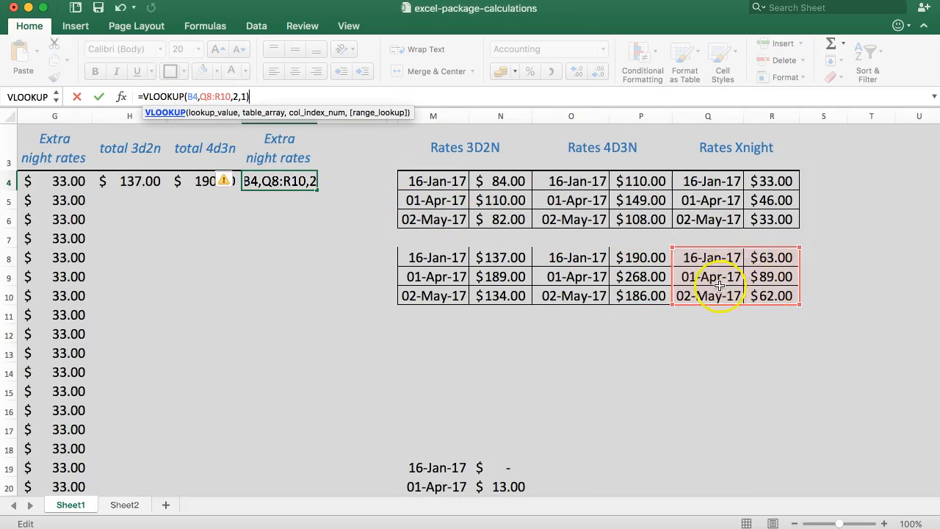
pyautogui.click(191, 96)
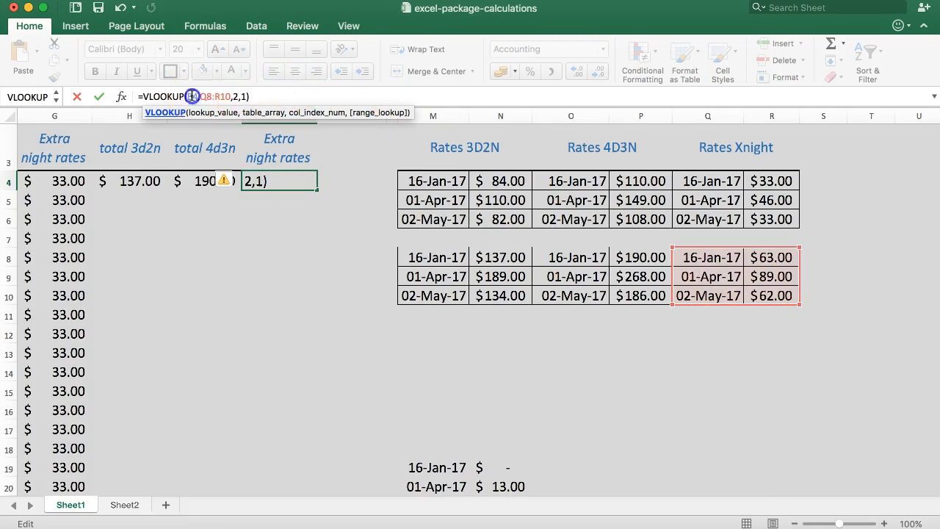
pyautogui.moveTo(346, 490); pyautogui.dragTo(75, 488)
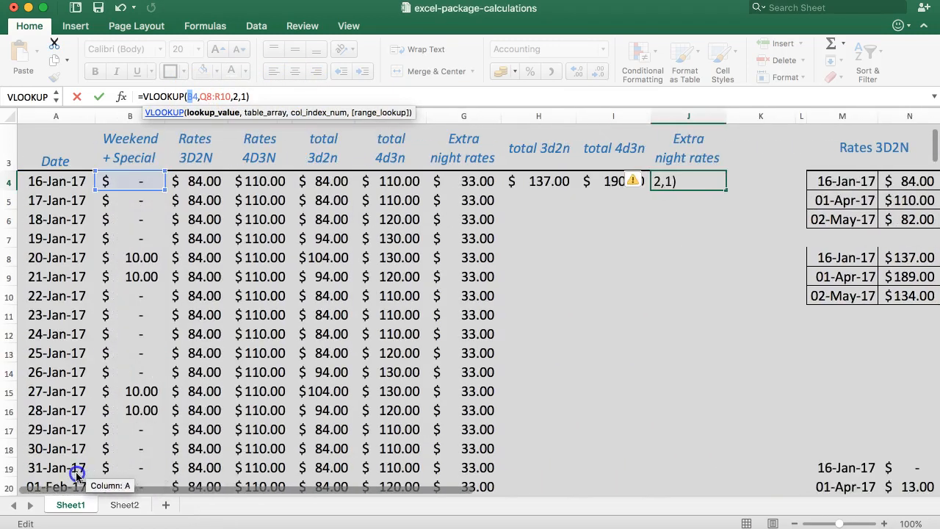
pyautogui.click(63, 181)
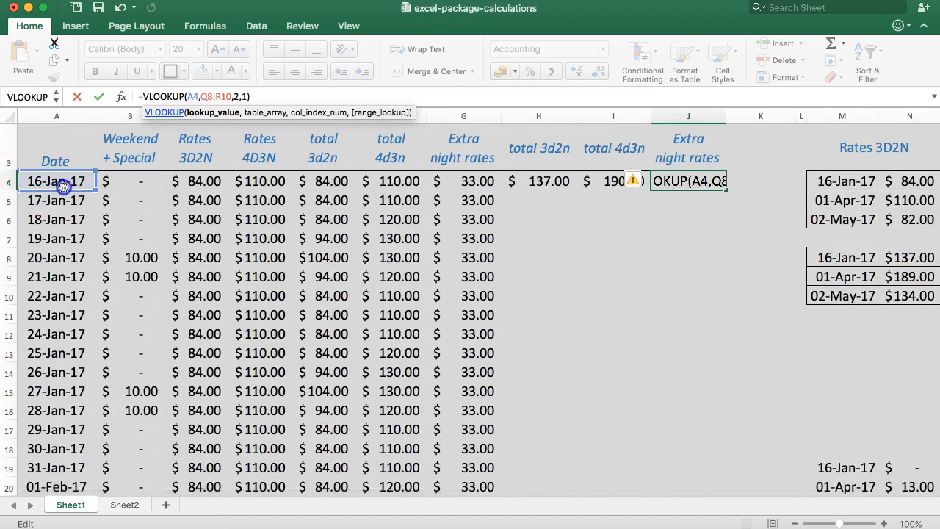
pyautogui.click(241, 96)
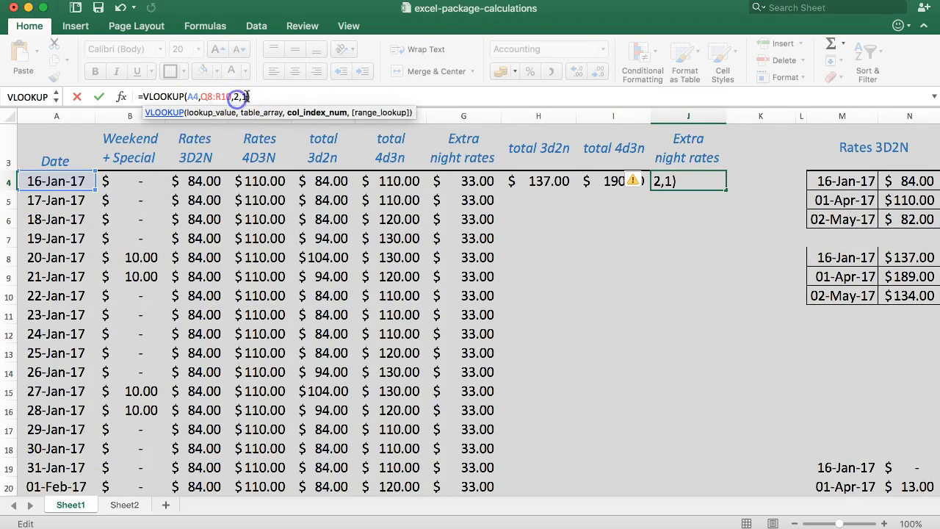
pyautogui.click(256, 96)
pyautogui.press('Return')
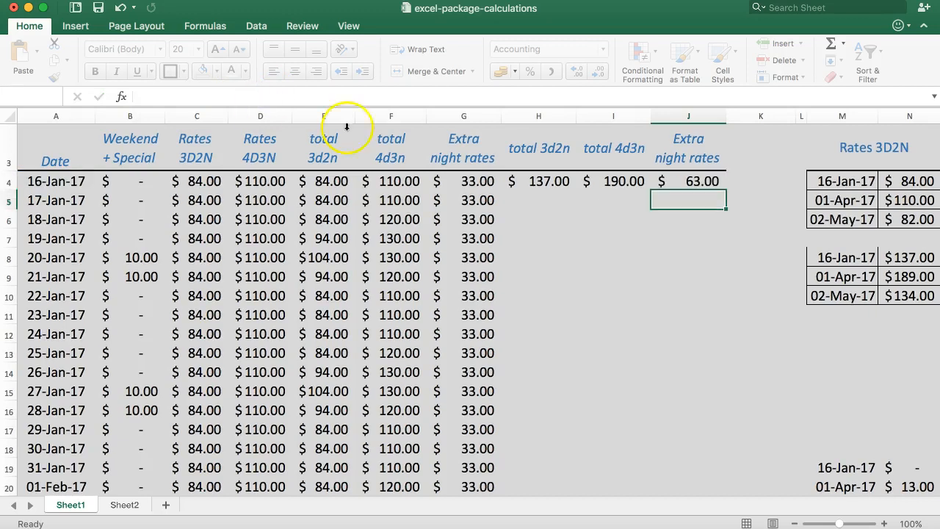
# Step: Make J4's lookup range absolute as $Q$8:$R$10, and fill the H4:J4 formulas down all the date rows
pyautogui.click(633, 181)
pyautogui.click(683, 181)
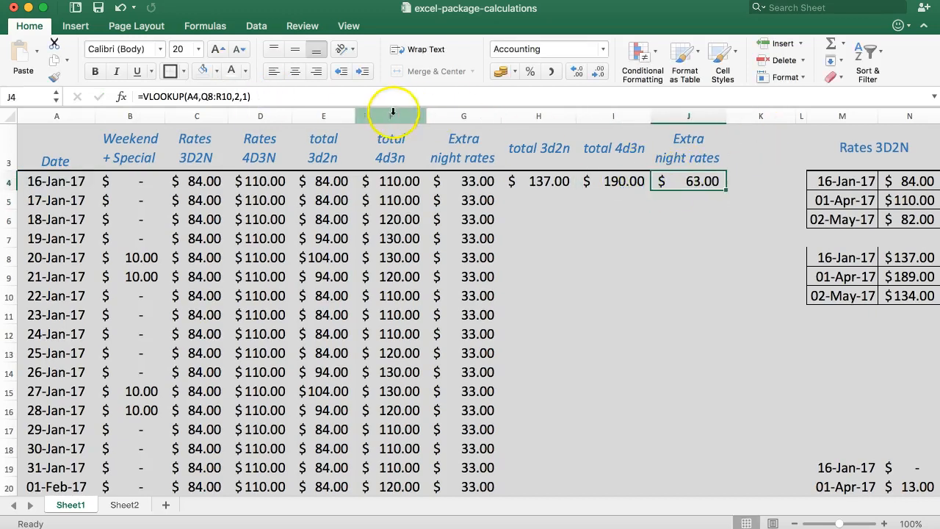
pyautogui.click(206, 96)
pyautogui.press('F4')
pyautogui.click(232, 97)
pyautogui.press('F4')
pyautogui.press('Return')
pyautogui.moveTo(547, 188); pyautogui.dragTo(674, 181)
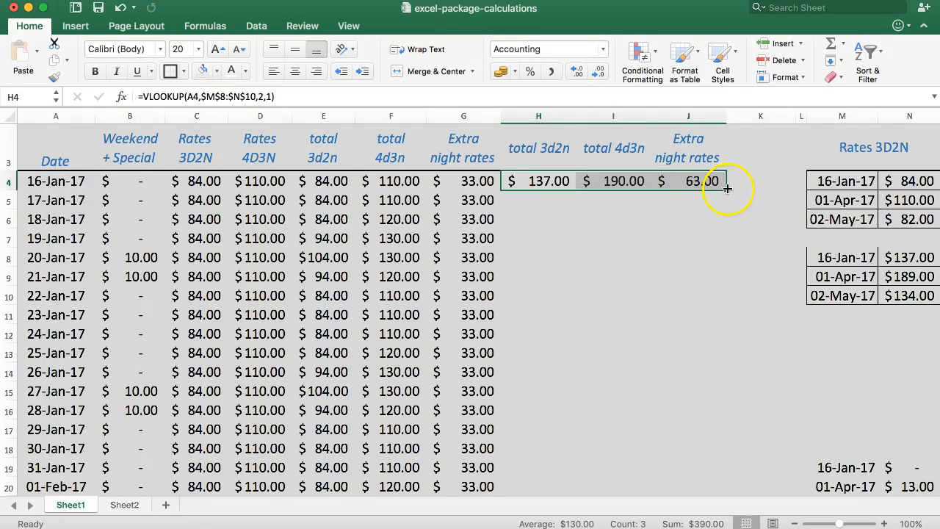
pyautogui.doubleClick(724, 192)
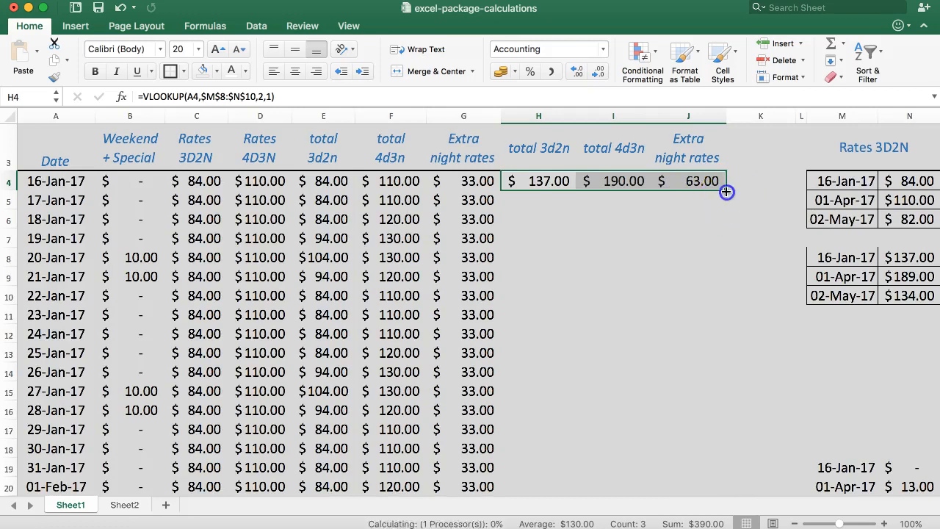
# Step: Review the filled single-room columns H:J and inspect the existing formulas in D4 and E4
pyautogui.click(747, 235)
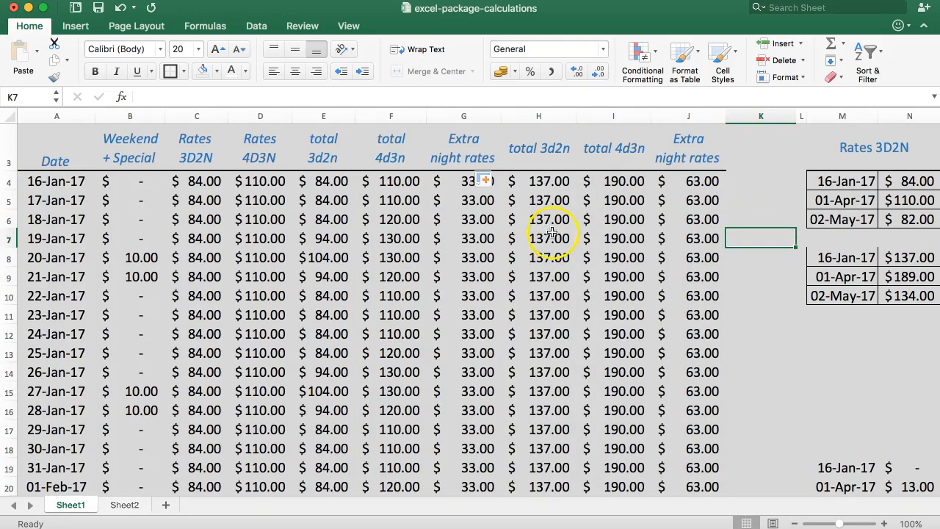
pyautogui.scroll(-2, 609, 430)
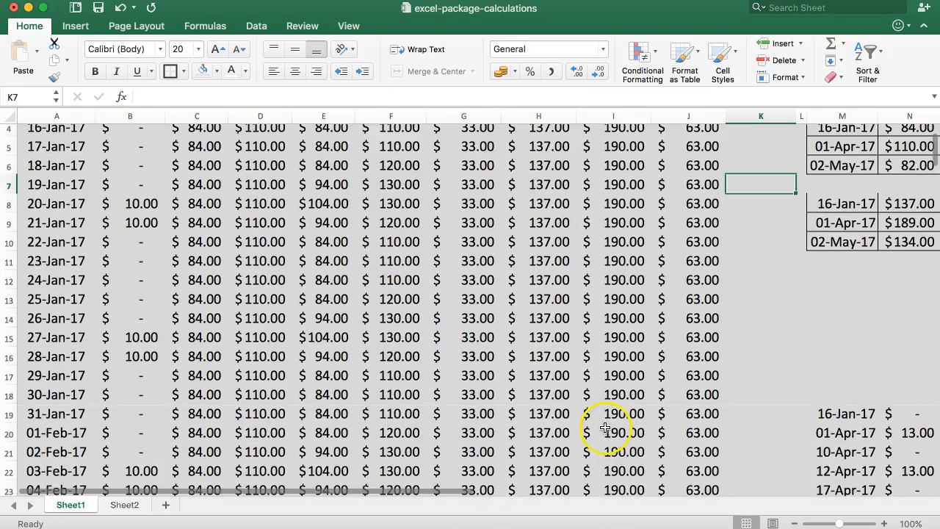
pyautogui.scroll(4, 698, 336)
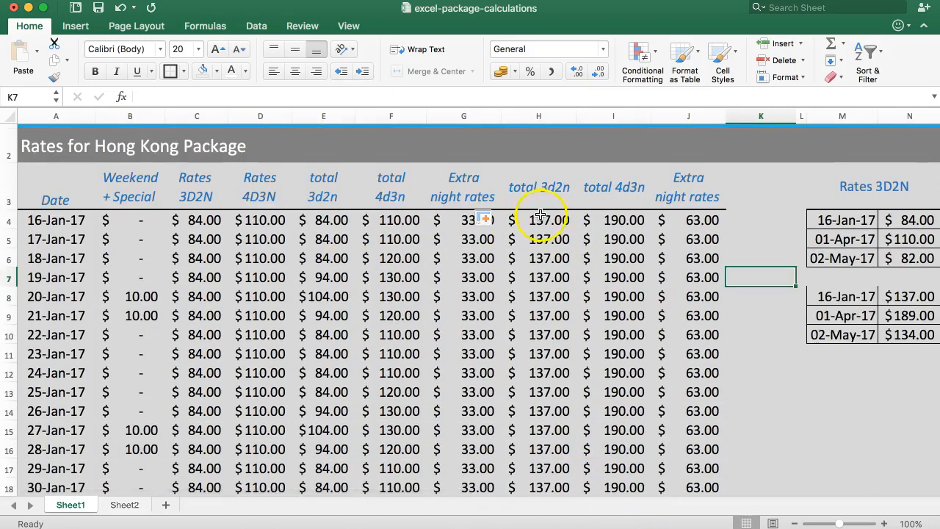
pyautogui.moveTo(544, 219); pyautogui.dragTo(678, 279)
pyautogui.click(622, 226)
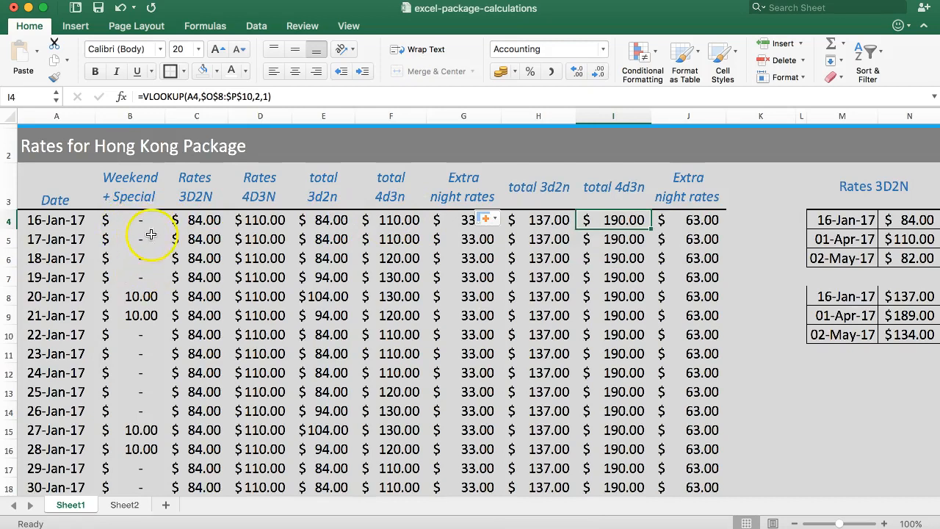
pyautogui.click(309, 223)
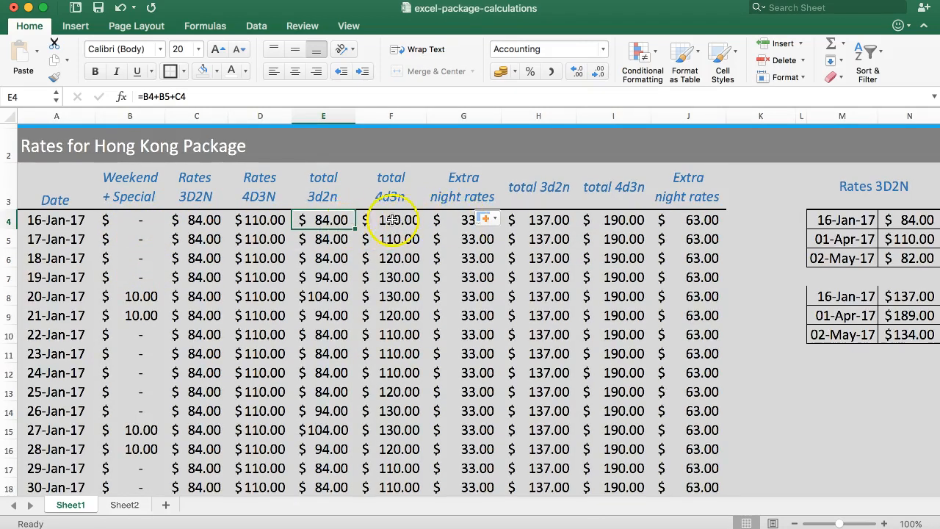
pyautogui.click(247, 218)
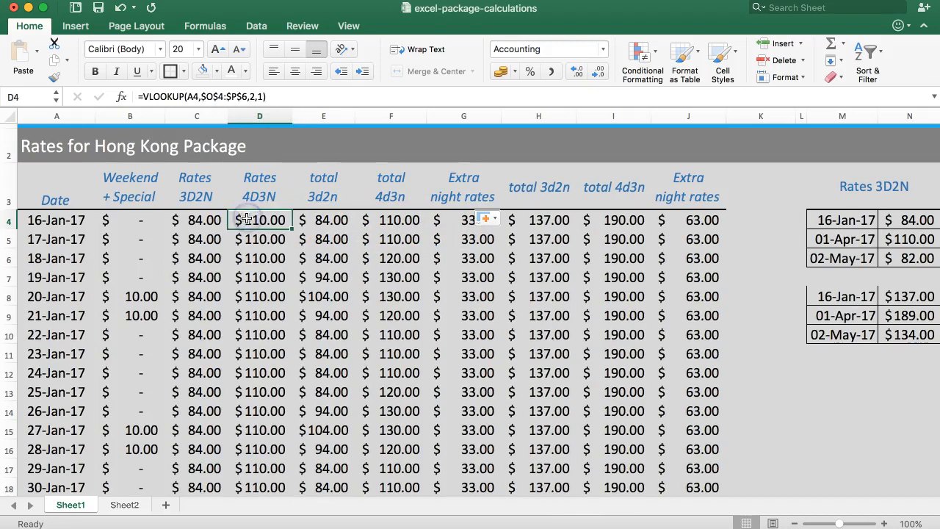
pyautogui.doubleClick(247, 218)
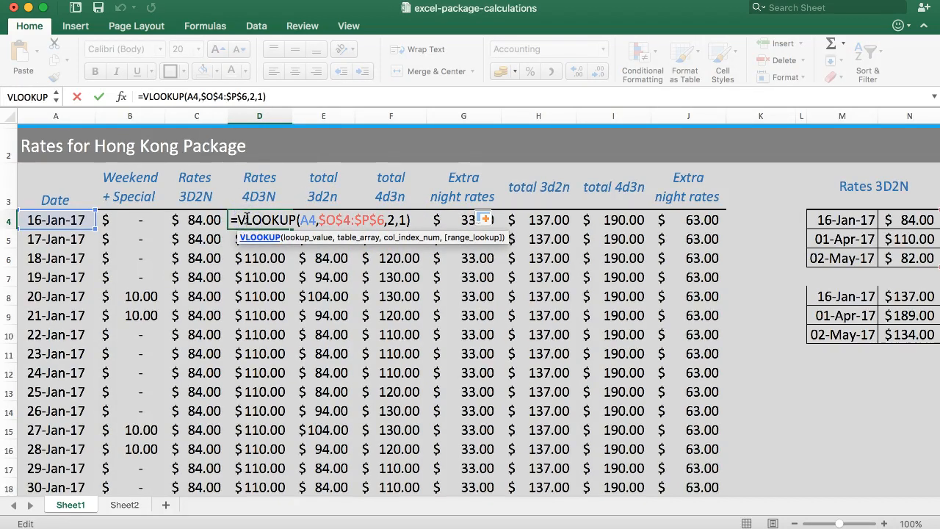
pyautogui.click(320, 219)
pyautogui.doubleClick(323, 220)
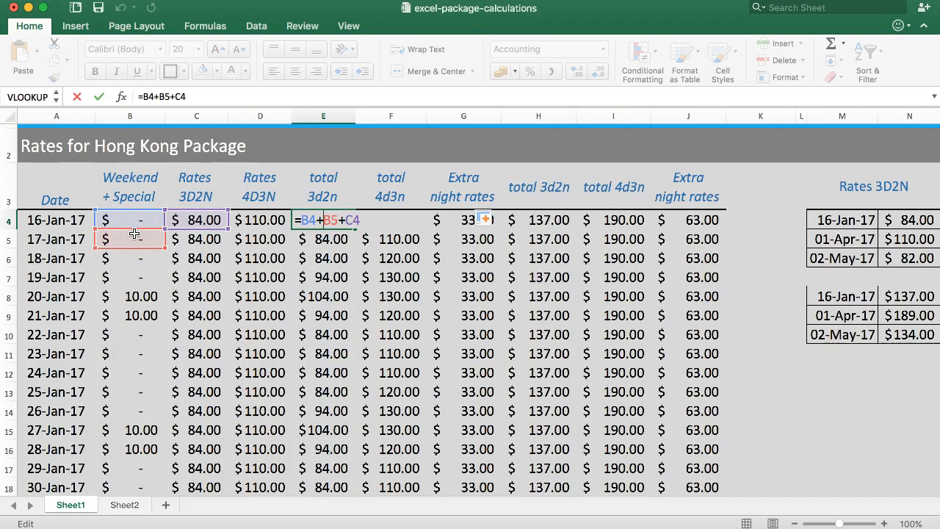
pyautogui.press('Escape')
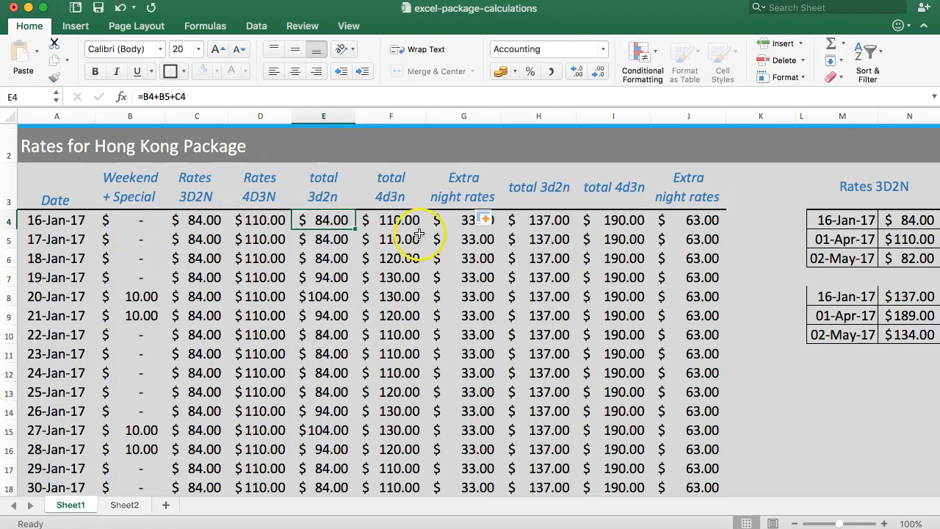
# Step: Compare the single-room total 3d2n formula in H4 with the formulas in E4 and C4
pyautogui.click(537, 218)
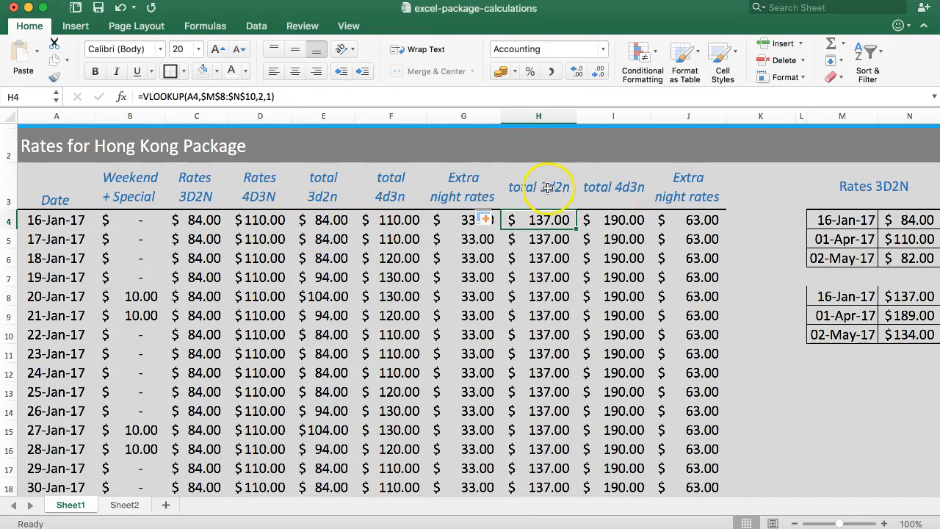
pyautogui.click(342, 220)
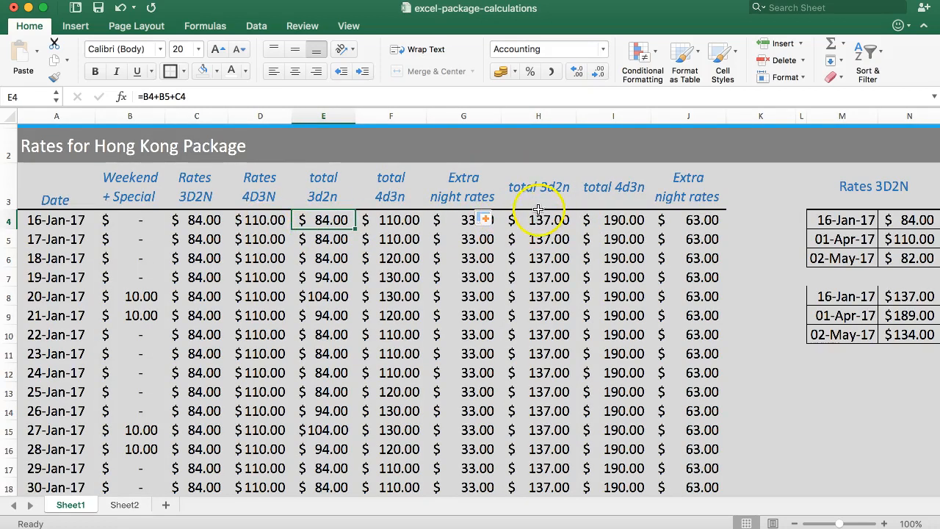
pyautogui.click(539, 187)
pyautogui.click(538, 219)
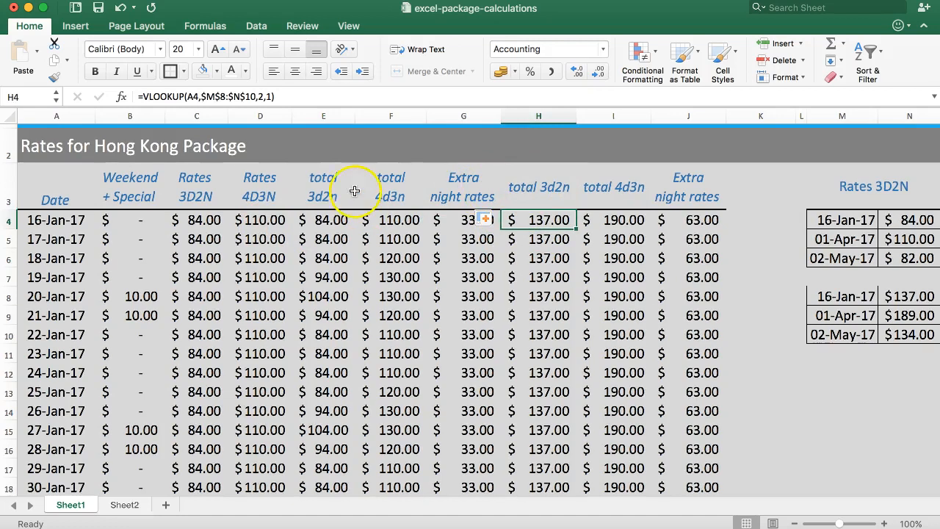
pyautogui.click(323, 224)
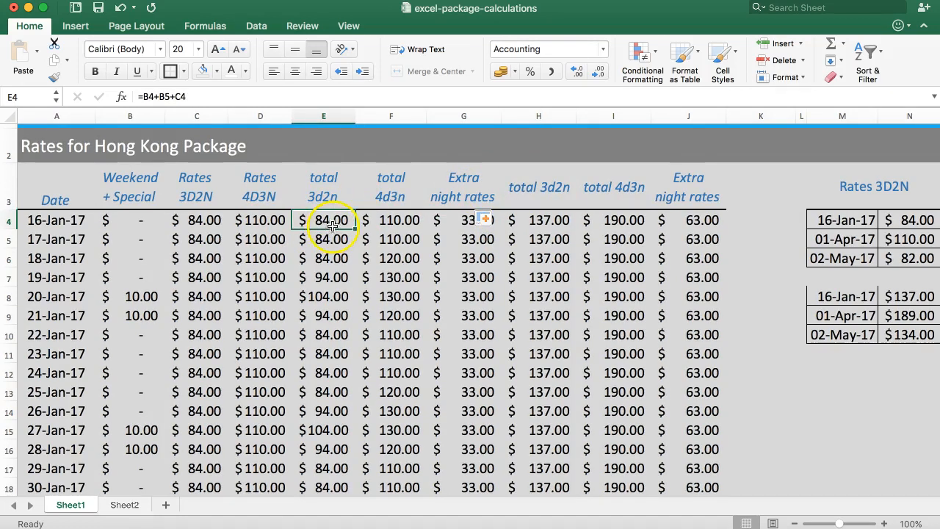
pyautogui.doubleClick(331, 220)
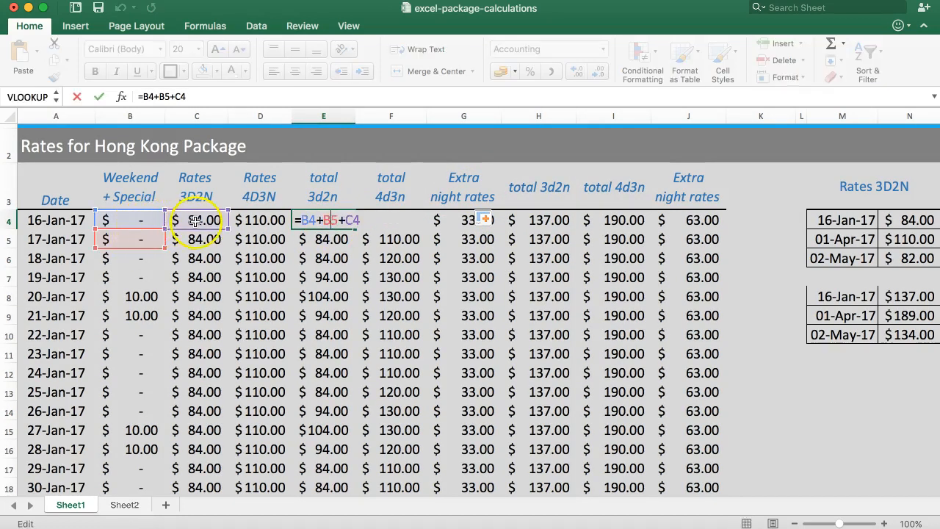
pyautogui.press('Escape')
pyautogui.click(195, 220)
pyautogui.doubleClick(199, 220)
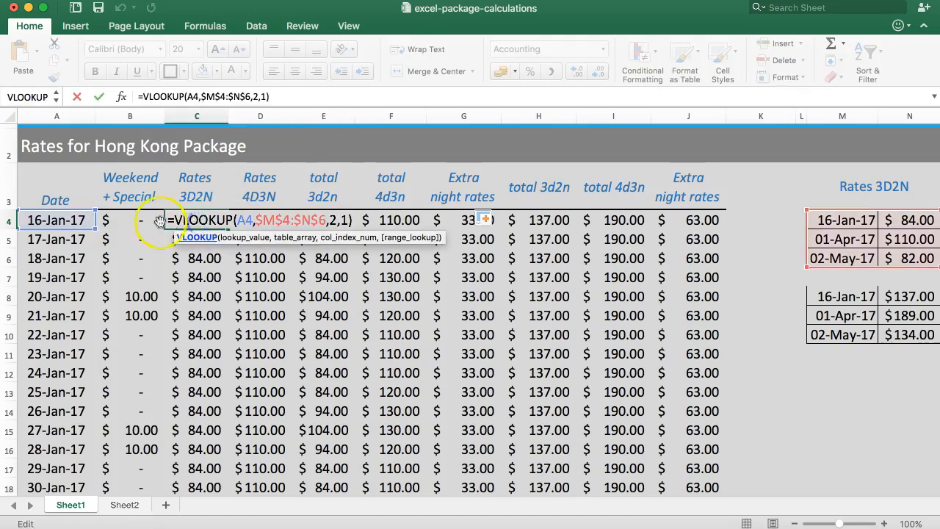
pyautogui.press('Escape')
# Step: Add the surcharges of both nights to the total 3d2n formula in H4, making it =VLOOKUP(A4,$M$8:$N$10,2,1)+B4+B5
pyautogui.click(543, 218)
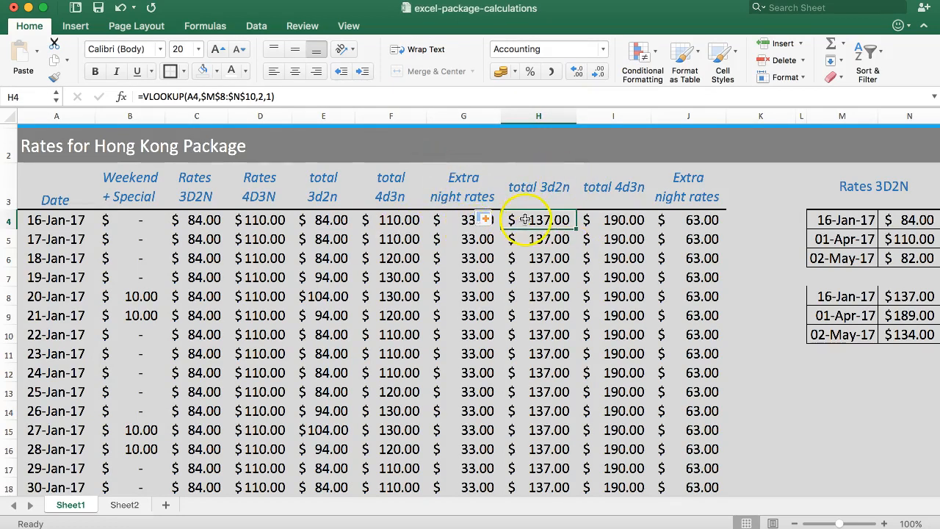
pyautogui.click(287, 96)
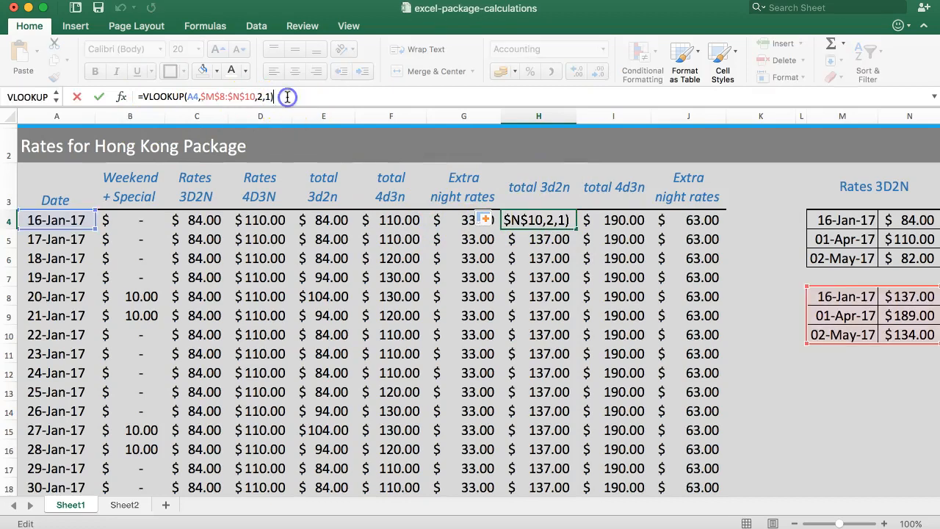
pyautogui.write('+')
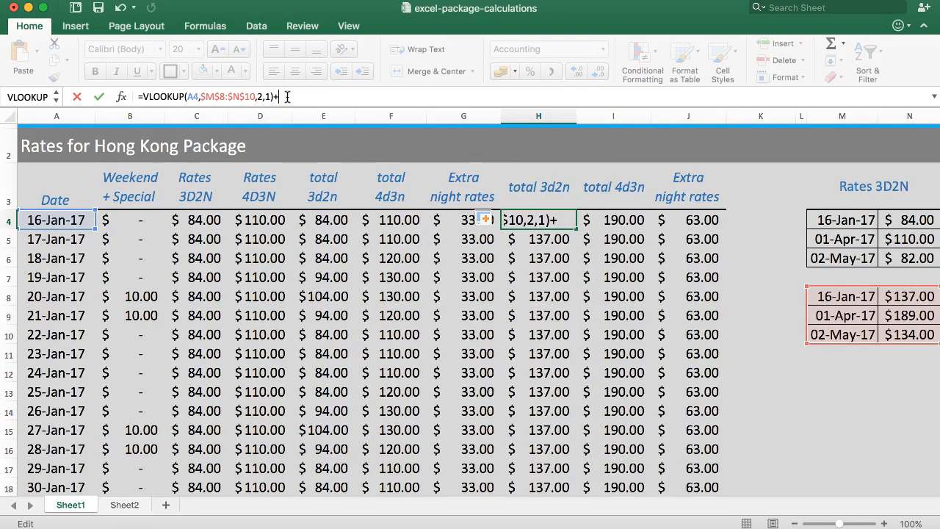
pyautogui.click(134, 223)
pyautogui.write('+')
pyautogui.click(131, 236)
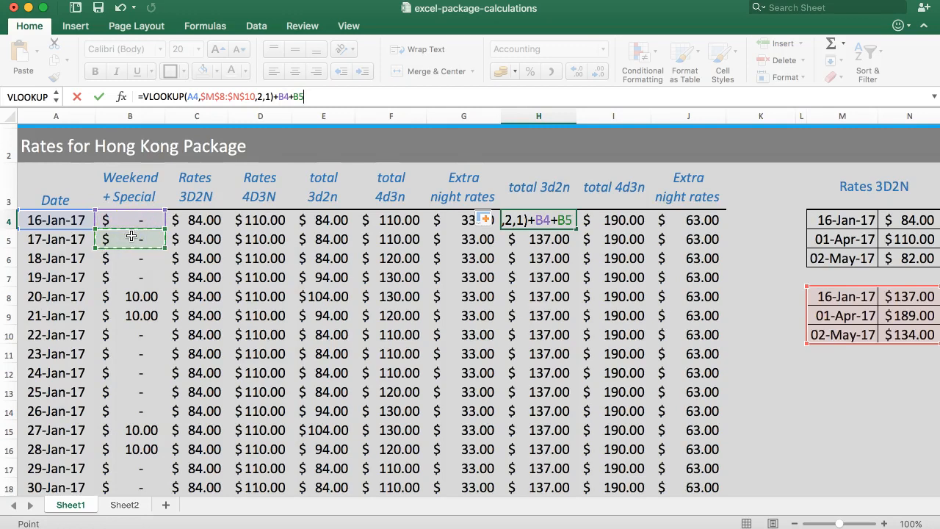
pyautogui.press('Return')
# Step: Fill the H4 formula down the single-room total 3d2n column and check the formulas in H7 and H8
pyautogui.click(556, 219)
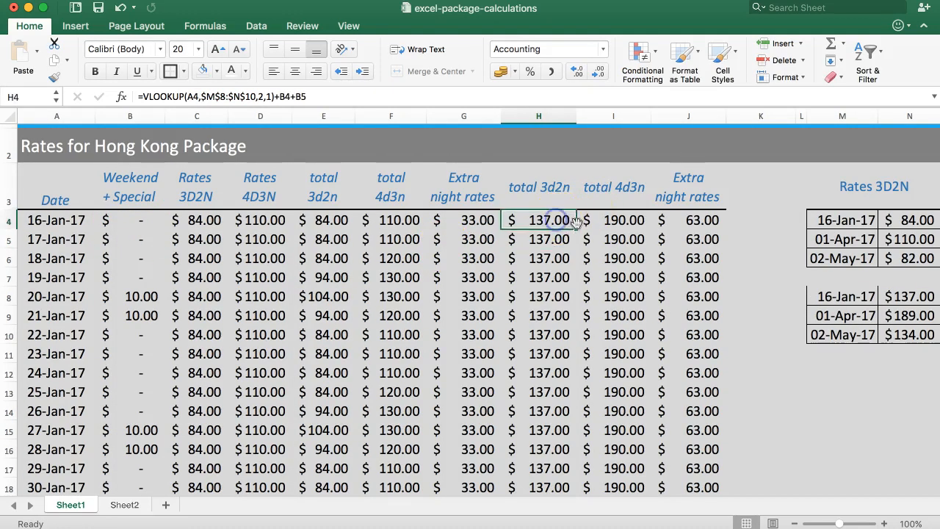
pyautogui.doubleClick(576, 229)
pyautogui.doubleClick(551, 278)
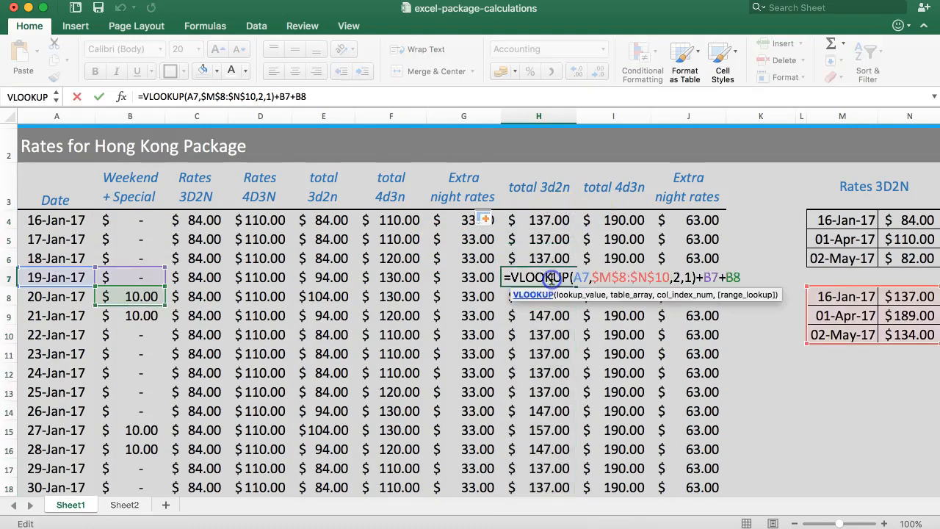
pyautogui.doubleClick(546, 301)
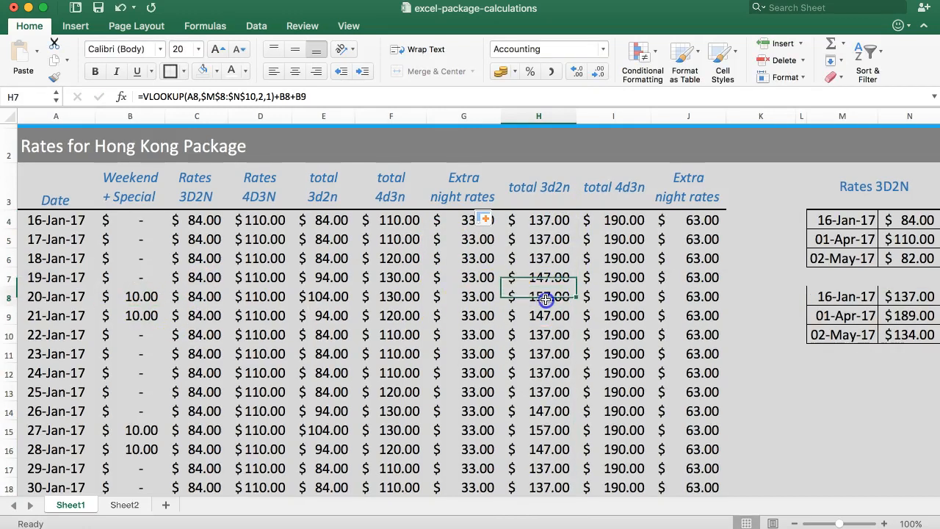
pyautogui.press('Escape')
# Step: Change the H4 formula to =VLOOKUP(A4,$M$8:$N$10,2,1)+(B4+B5*2) and fill it down the single-room total 3d2n column
pyautogui.click(544, 220)
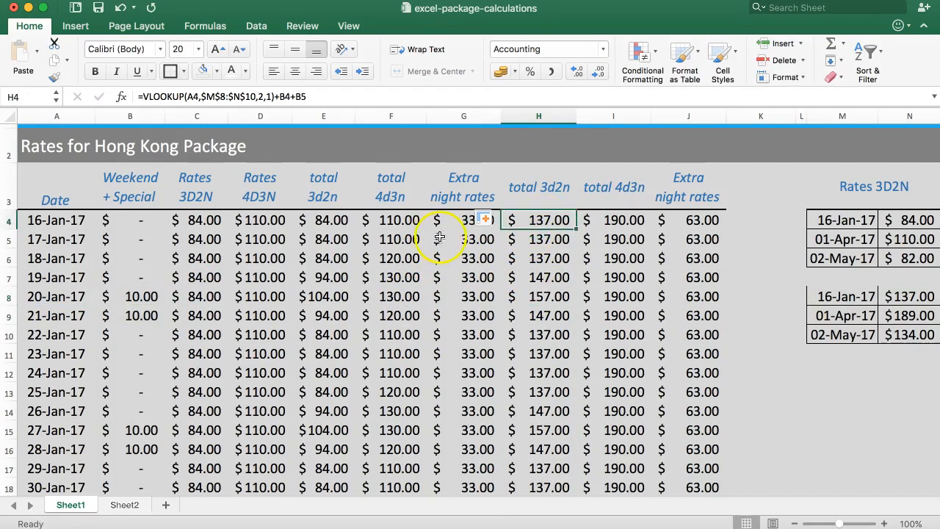
pyautogui.doubleClick(522, 213)
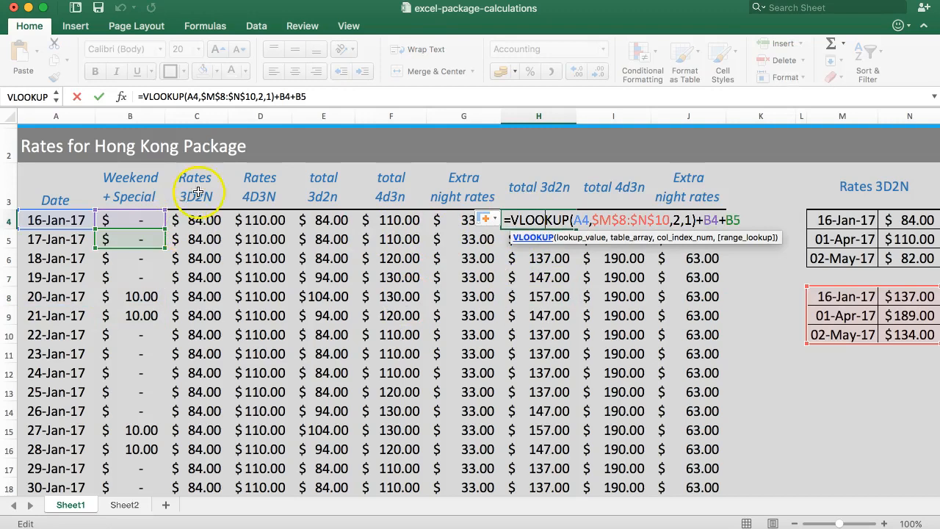
pyautogui.click(276, 96)
pyautogui.write('(')
pyautogui.click(321, 99)
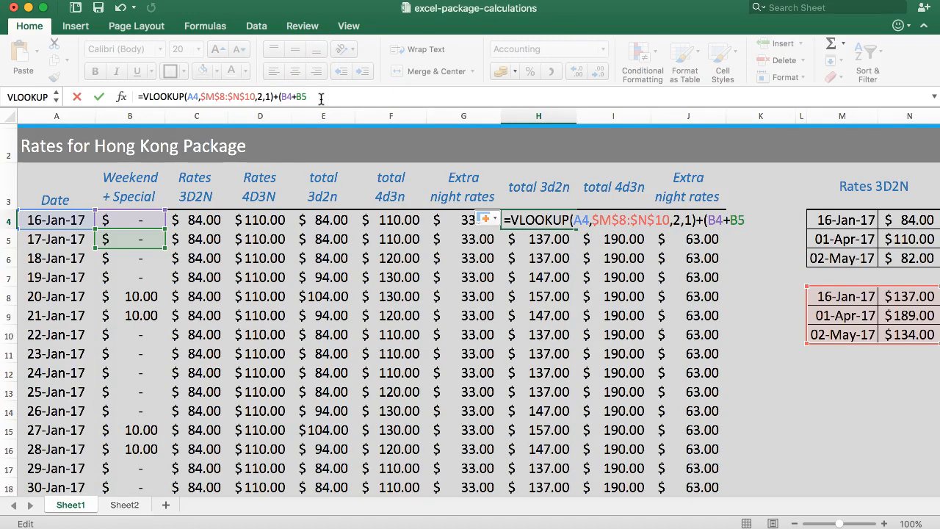
pyautogui.write('*)')
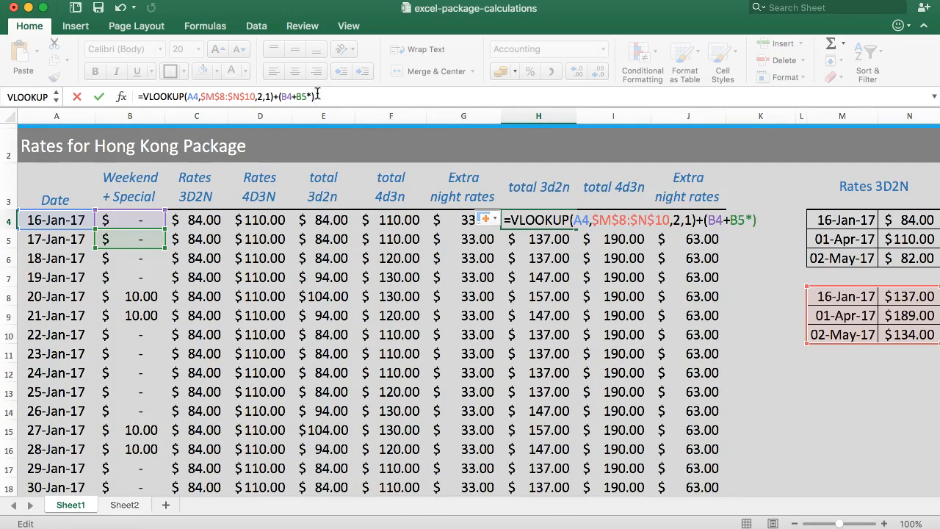
pyautogui.click(313, 96)
pyautogui.click(310, 97)
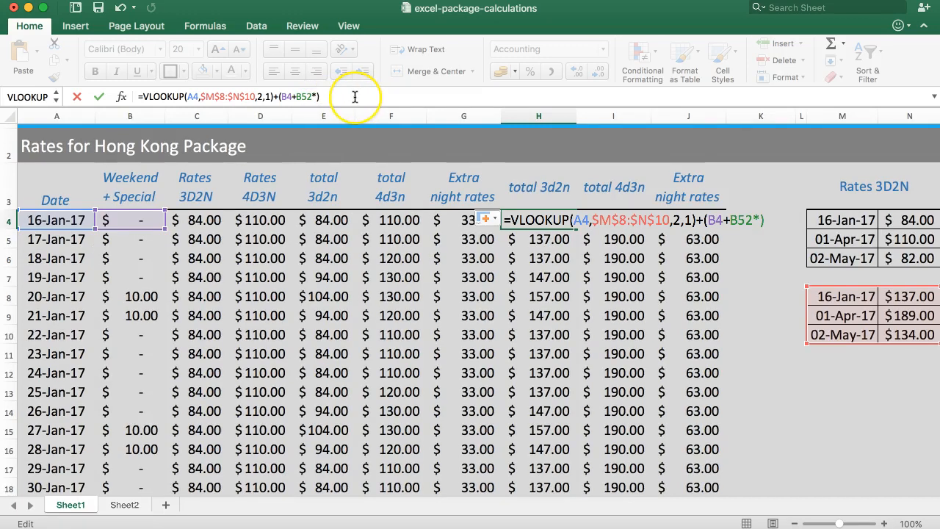
pyautogui.write('2')
pyautogui.press('Return')
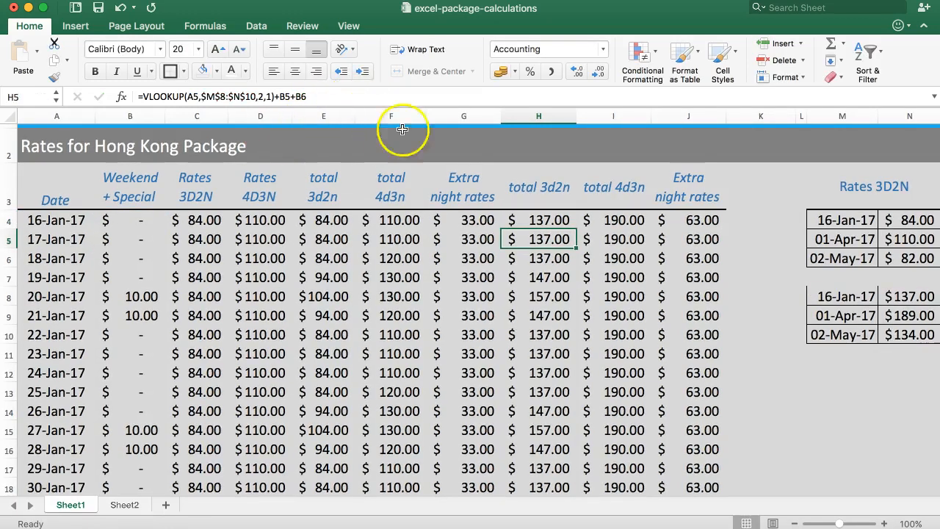
pyautogui.click(549, 218)
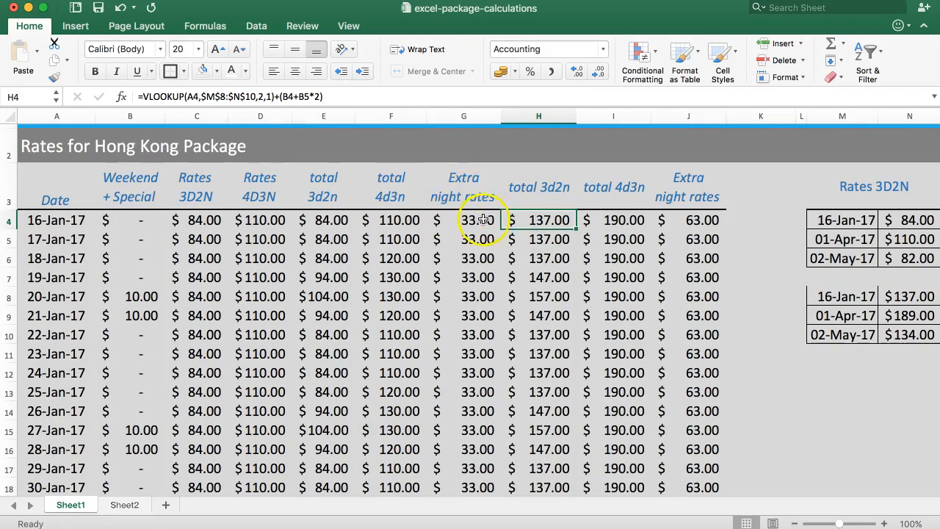
pyautogui.doubleClick(575, 228)
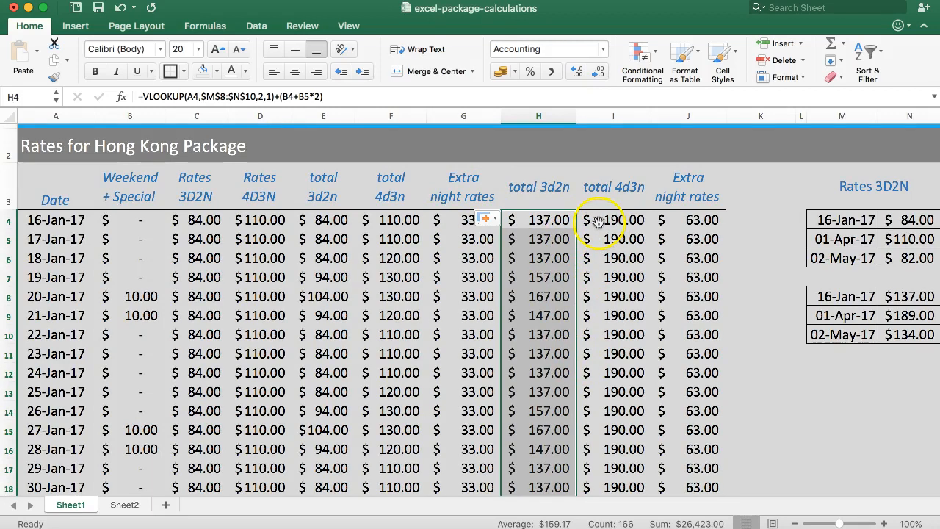
# Step: Add the three nights' surcharges to the single-room total 4d3n formula in I4, making it =VLOOKUP(A4,$O$8:$P$10,2,1)+(B4+B5+B6*2)
pyautogui.click(598, 221)
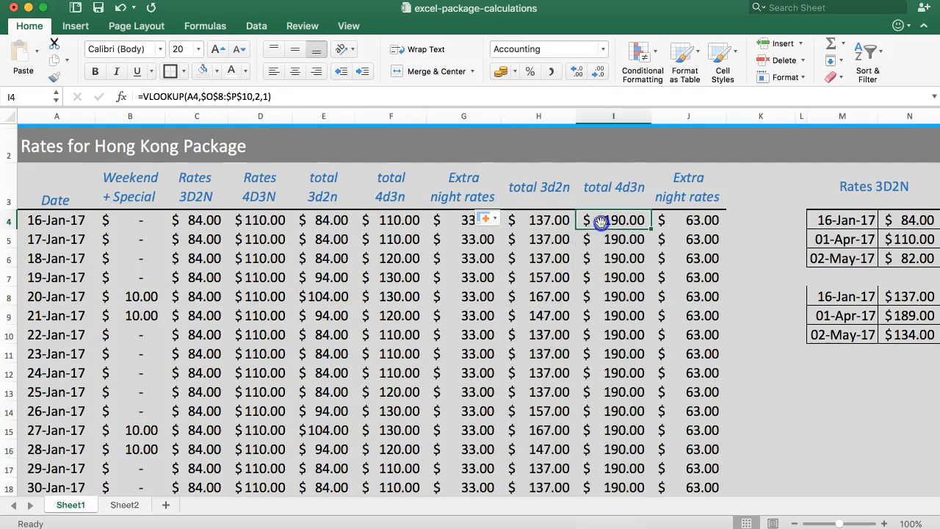
pyautogui.click(267, 98)
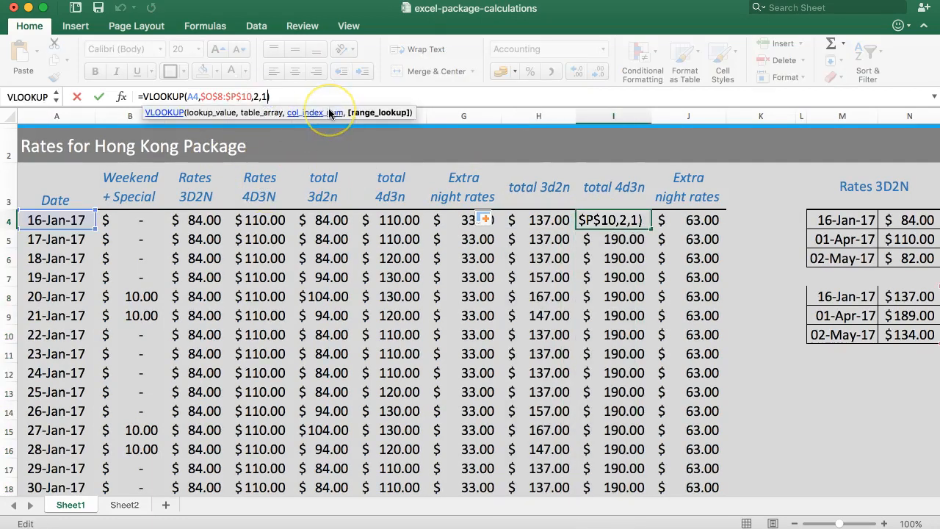
pyautogui.press('Right')
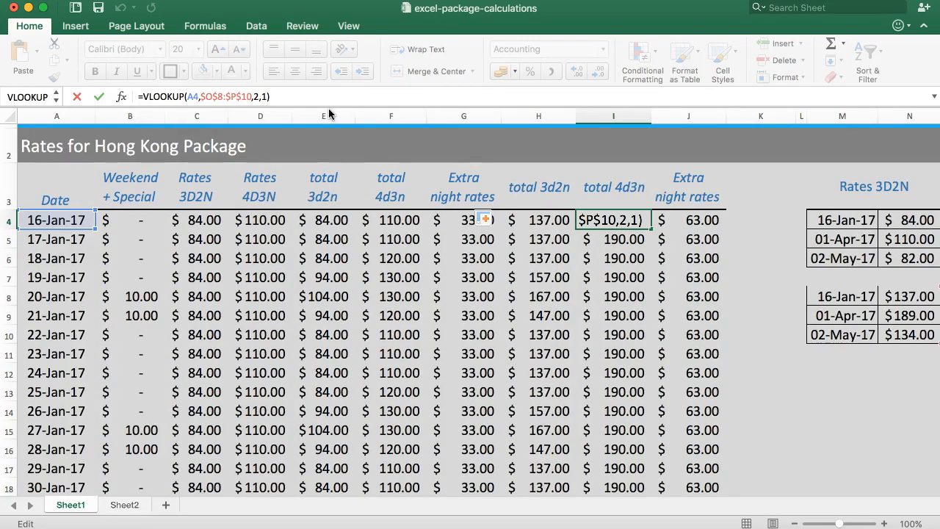
pyautogui.write('+(')
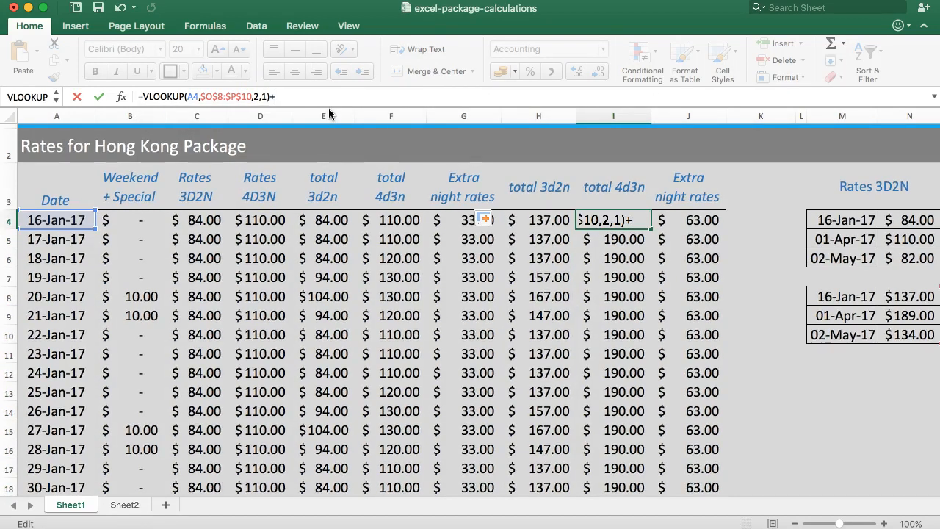
pyautogui.click(278, 96)
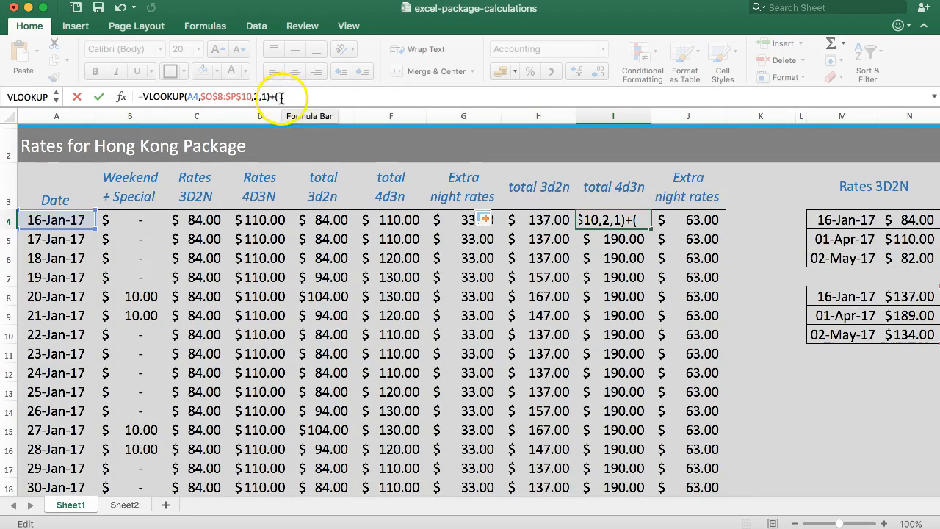
pyautogui.click(147, 221)
pyautogui.write('+')
pyautogui.click(132, 241)
pyautogui.write('+')
pyautogui.click(141, 261)
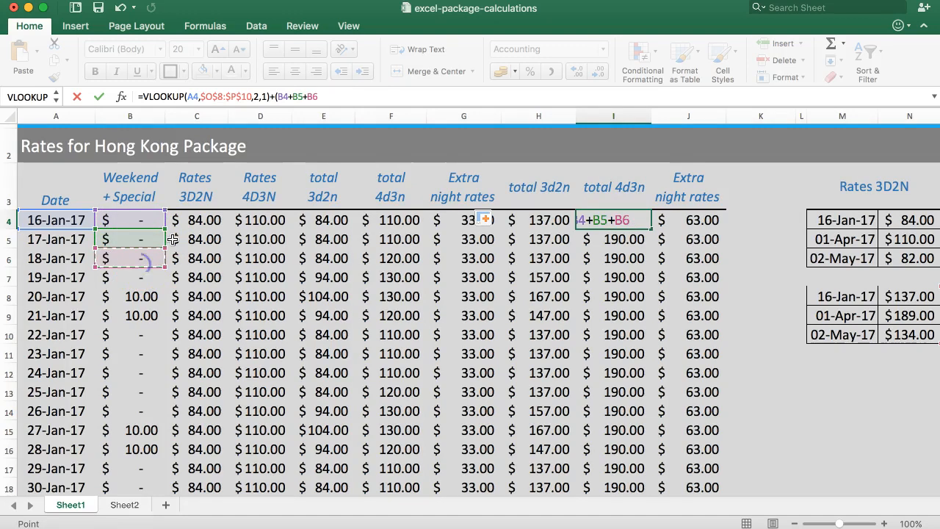
pyautogui.write('*')
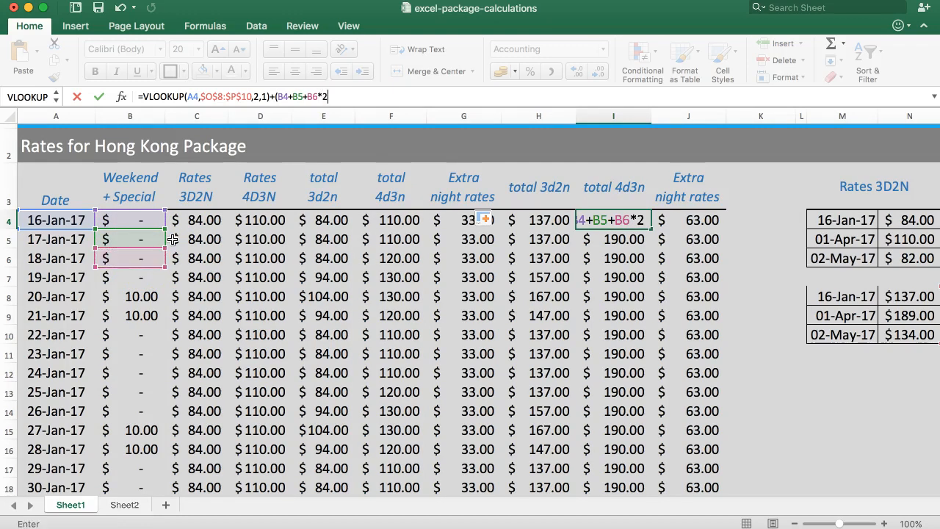
pyautogui.write('2)')
pyautogui.press('Return')
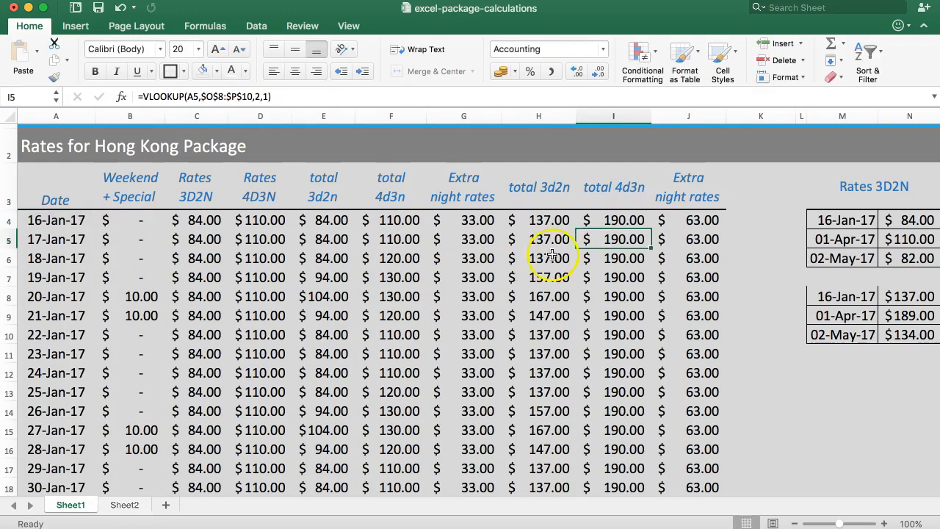
# Step: Fill the I4 formula down the single-room total 4d3n column and check the copied formula in I5
pyautogui.click(621, 217)
pyautogui.doubleClick(641, 222)
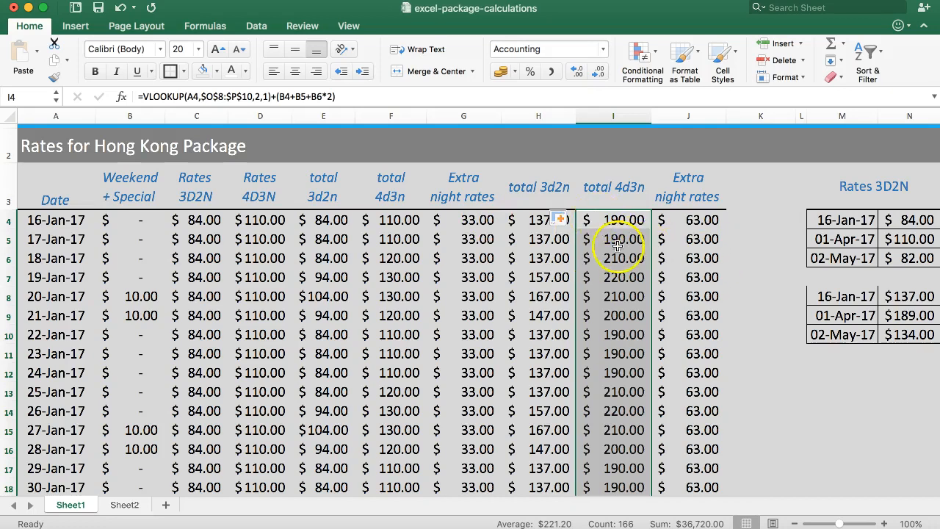
pyautogui.click(492, 242)
pyautogui.click(580, 232)
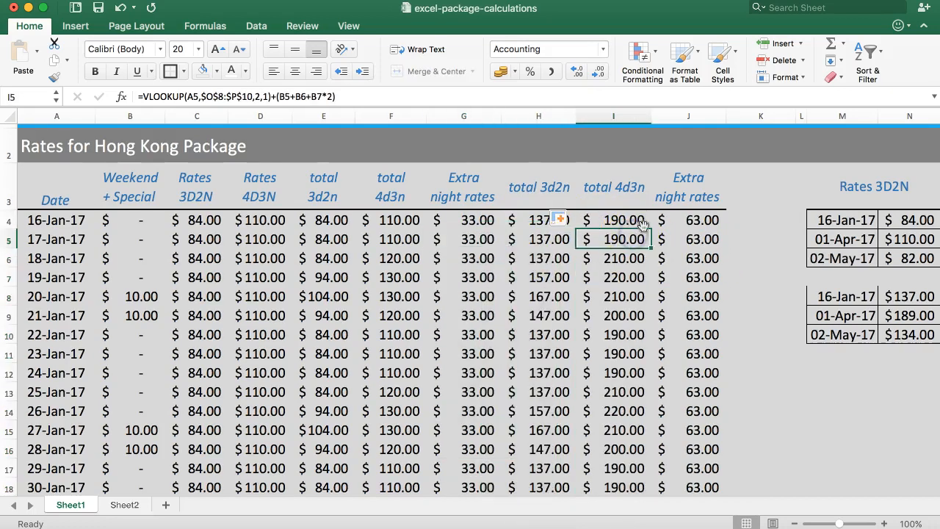
# Step: Go to the travel date calculator on Sheet2
pyautogui.click(124, 504)
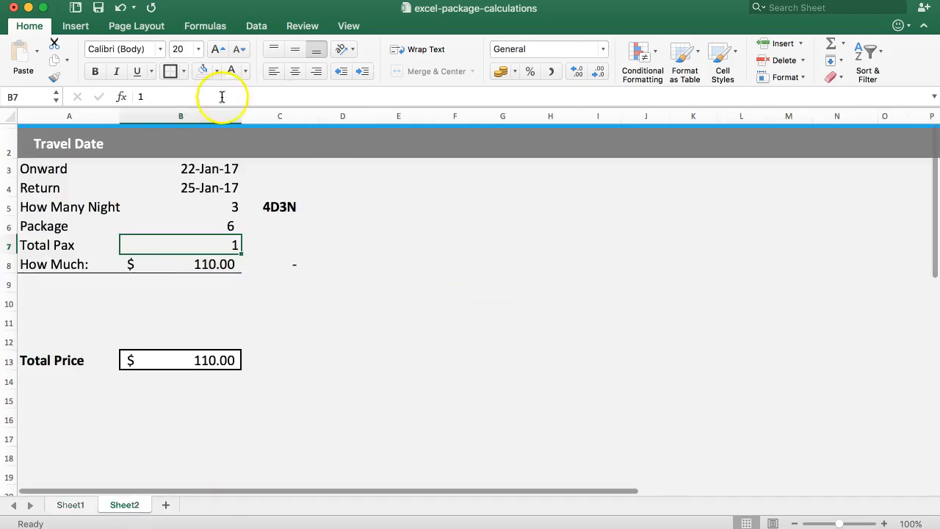